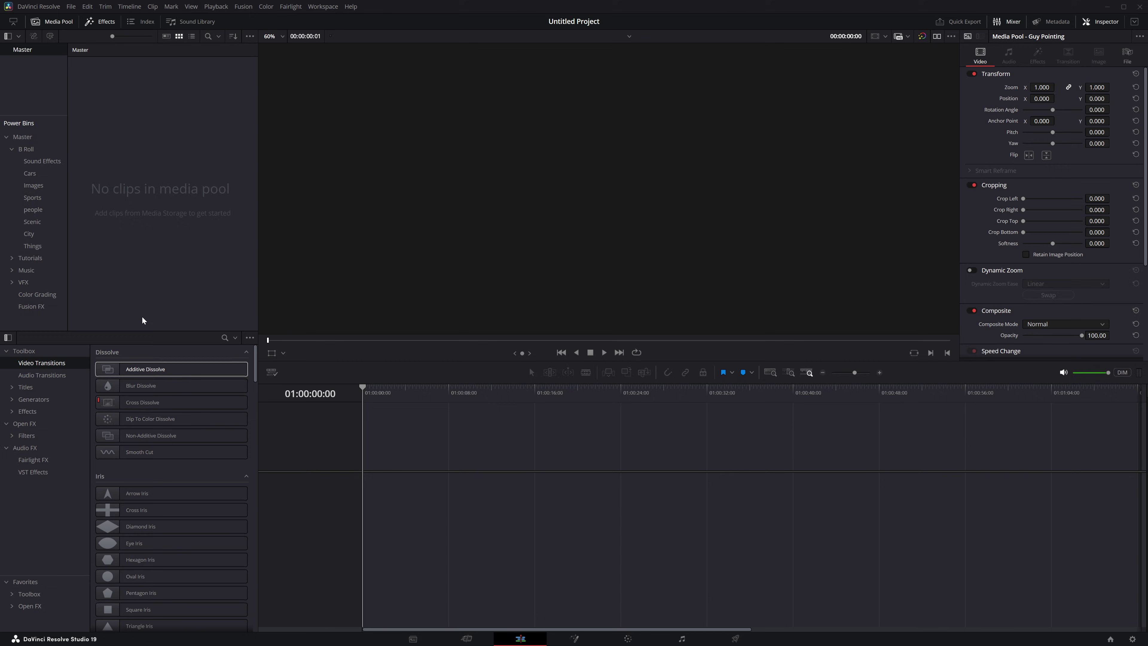
Create a Fusion composition named Health Bar, put it on V1, and extend it past five seconds.
right_click(124, 137)
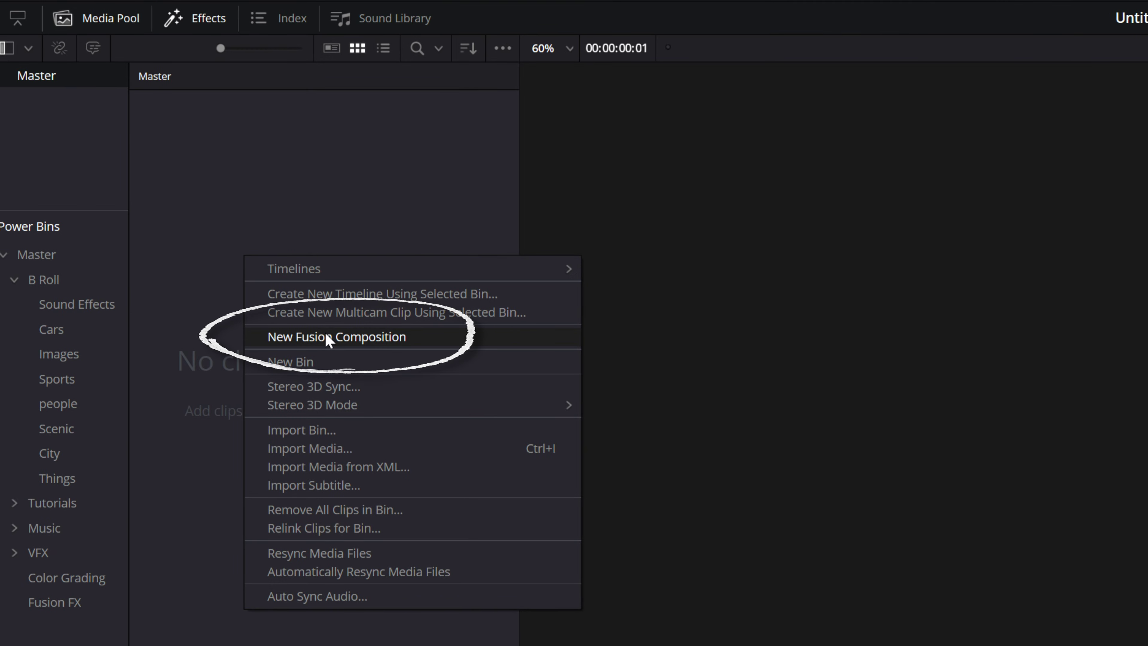
click(327, 336)
text(Health Bar)
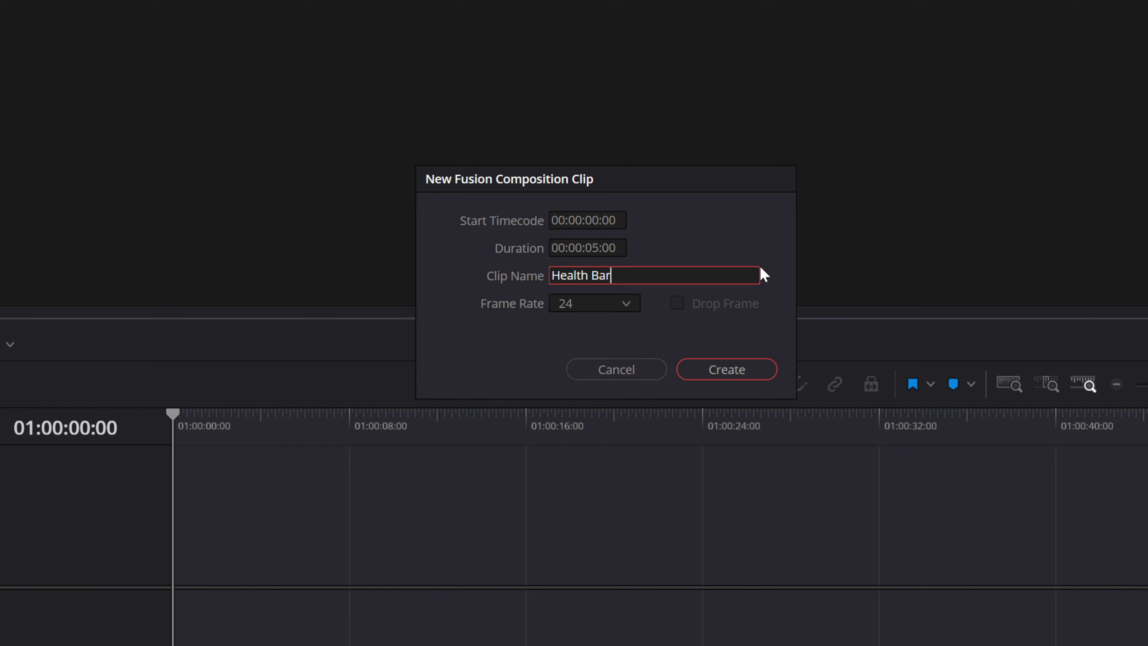
key(Return)
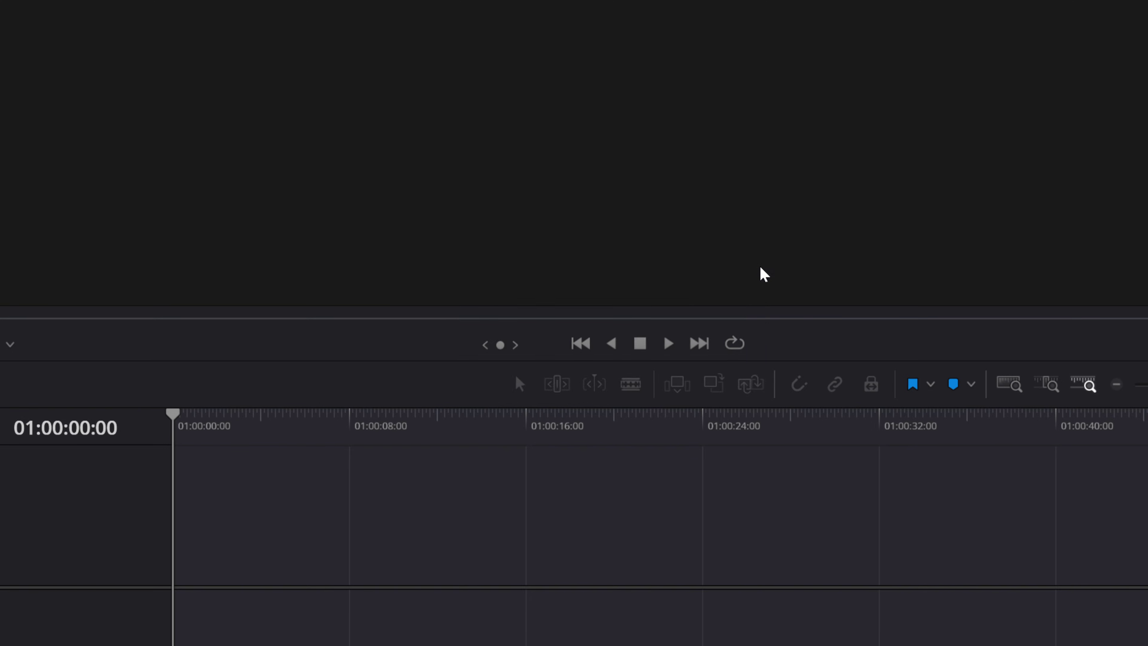
mouse_move(73, 56)
mouse_down()
mouse_move(329, 332)
mouse_move(375, 458)
mouse_move(368, 493)
mouse_up()
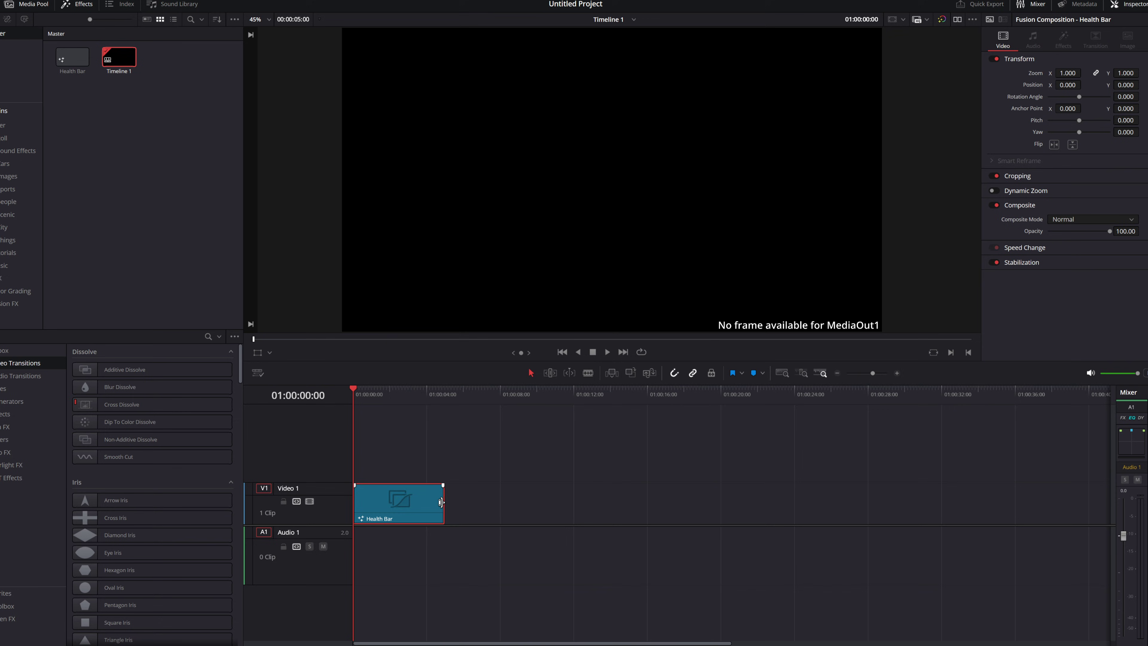
drag(490, 504, 766, 504)
Open Health Bar in Fusion, add a Background1 node with alpha 0.0 feeding MediaOut1, and shift MediaOut1 right.
right_click(493, 508)
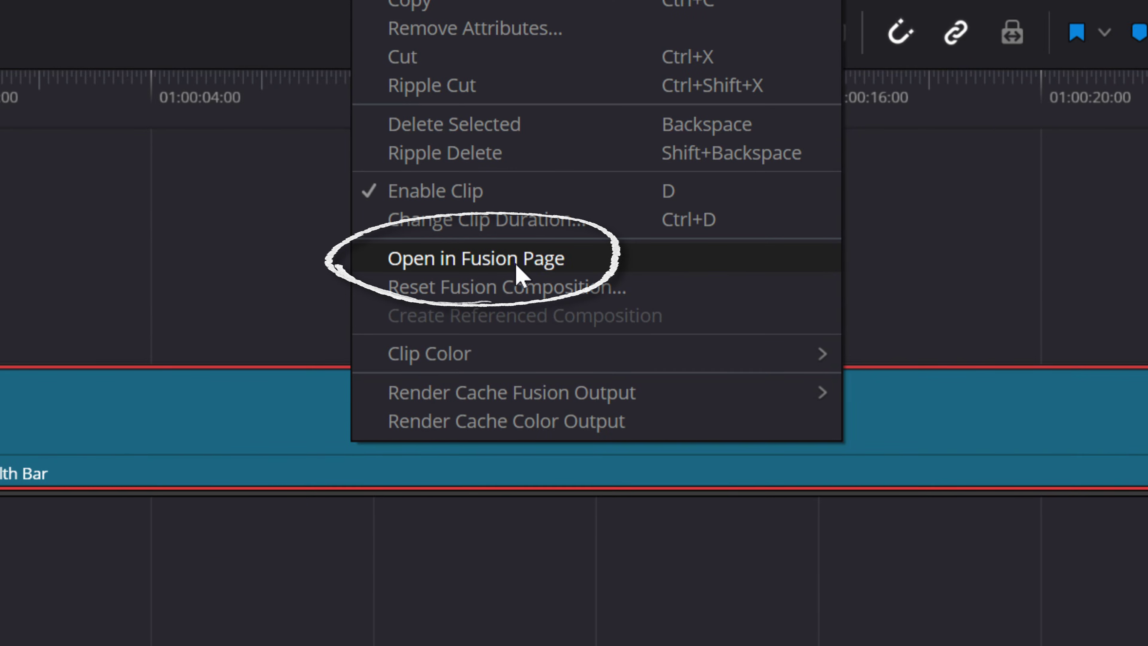
click(515, 265)
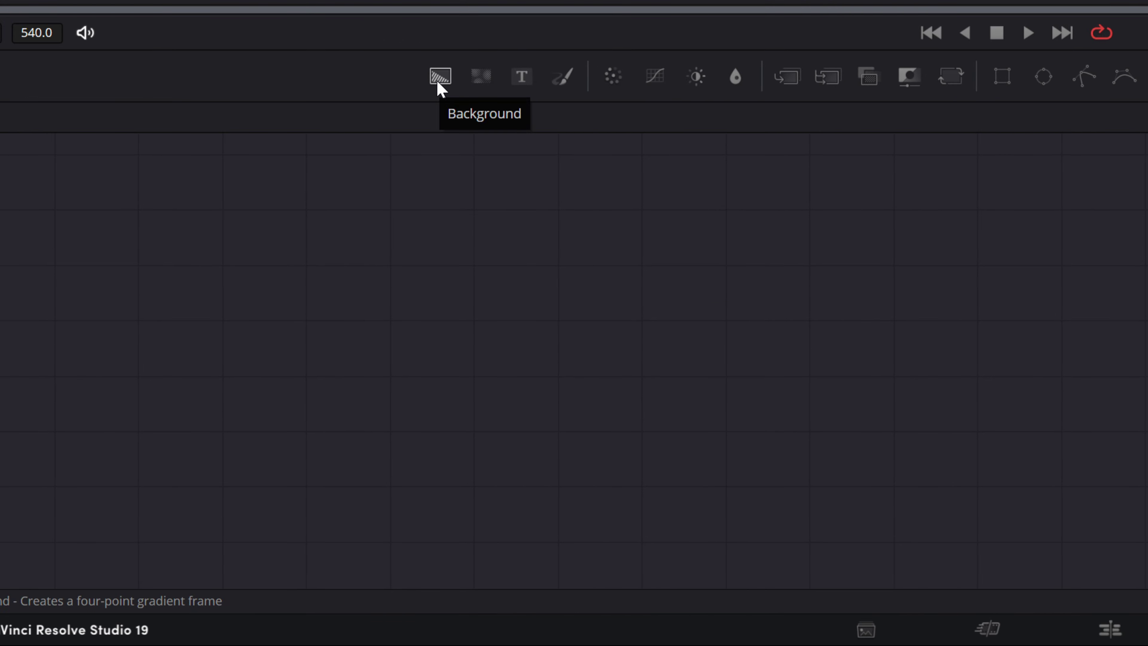
drag(439, 83, 997, 326)
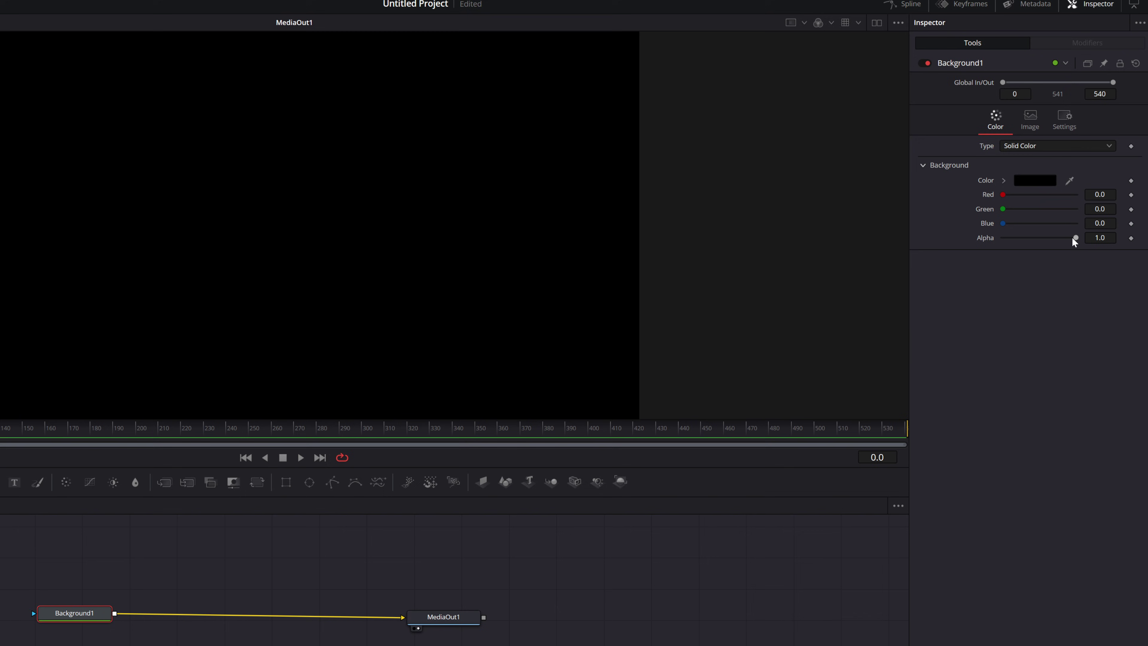
drag(1073, 236, 990, 238)
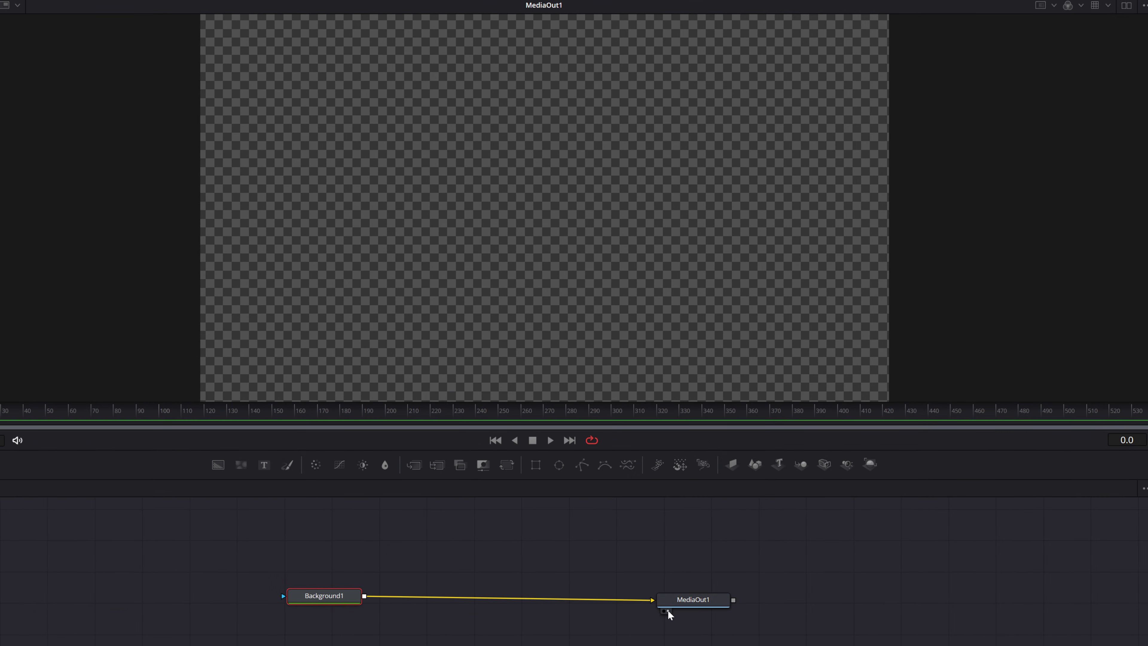
drag(721, 606, 773, 601)
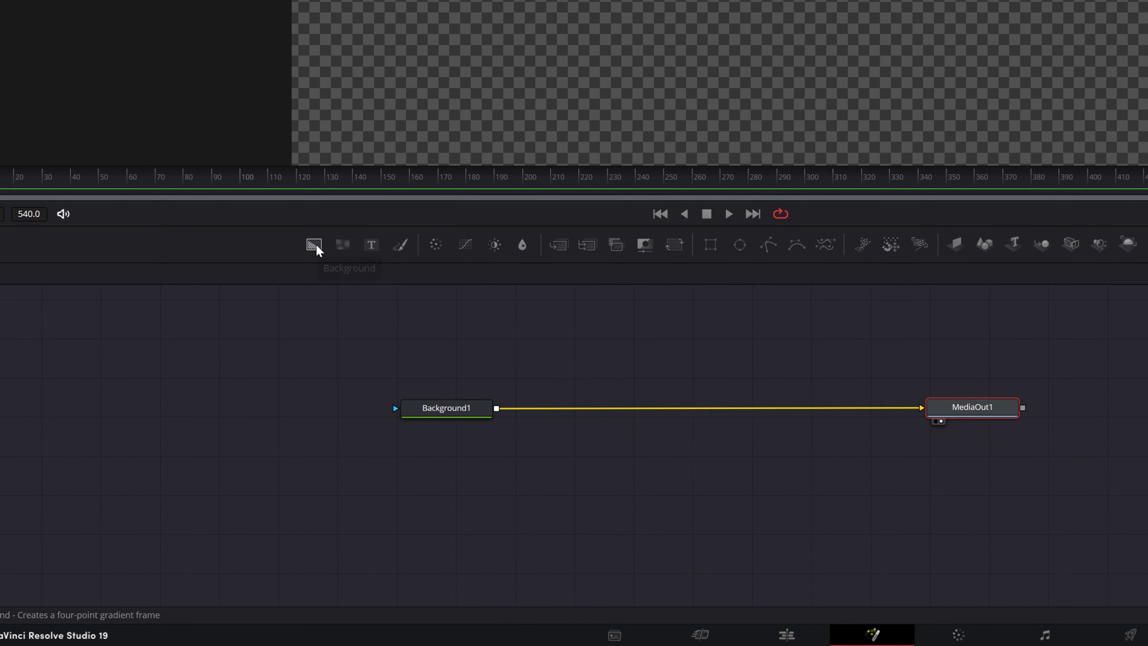
Drop a Background2 node onto the Background1–MediaOut1 link so Merge1 combines them.
drag(218, 465, 412, 524)
drag(556, 319, 499, 412)
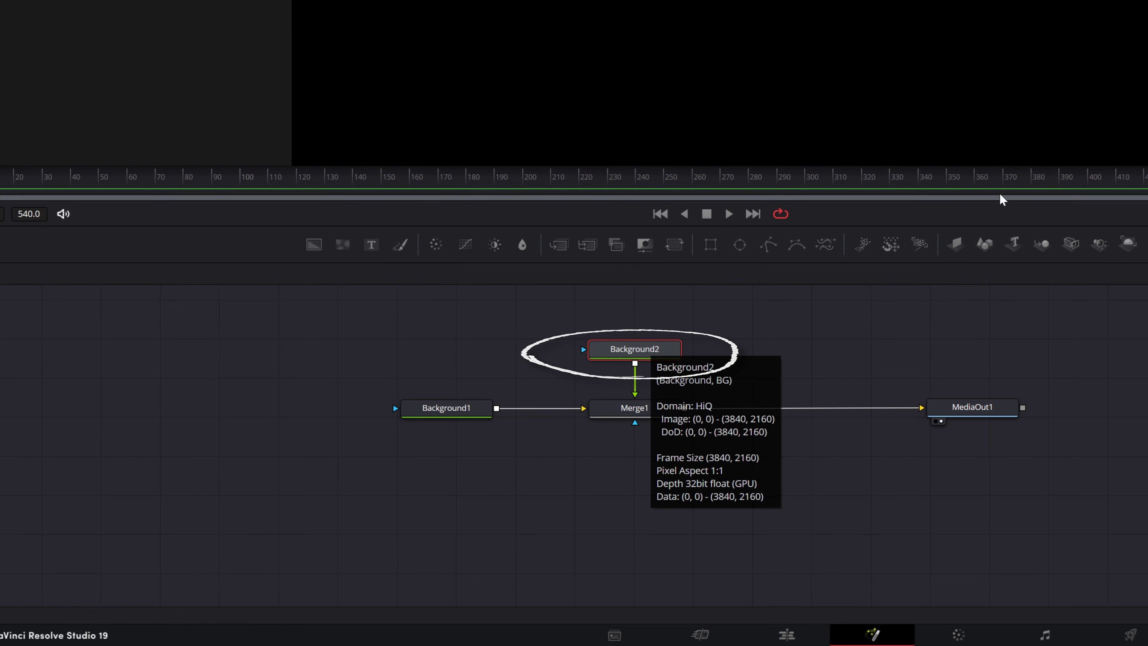
Switch Background2's fill type to Gradient.
click(652, 350)
click(973, 283)
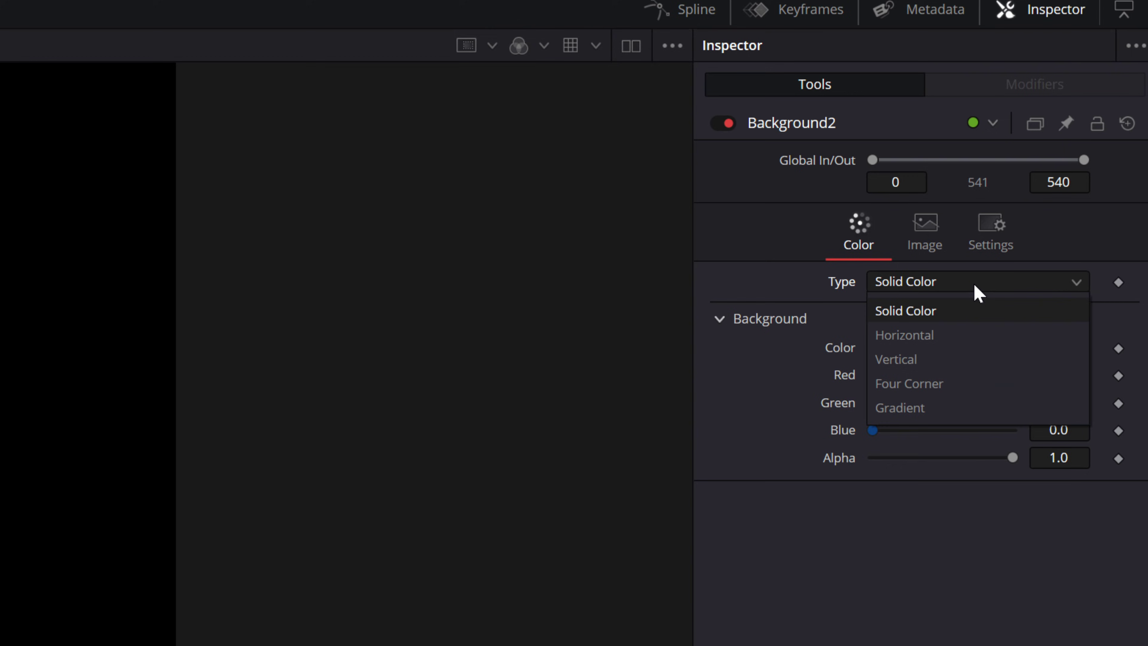
click(933, 408)
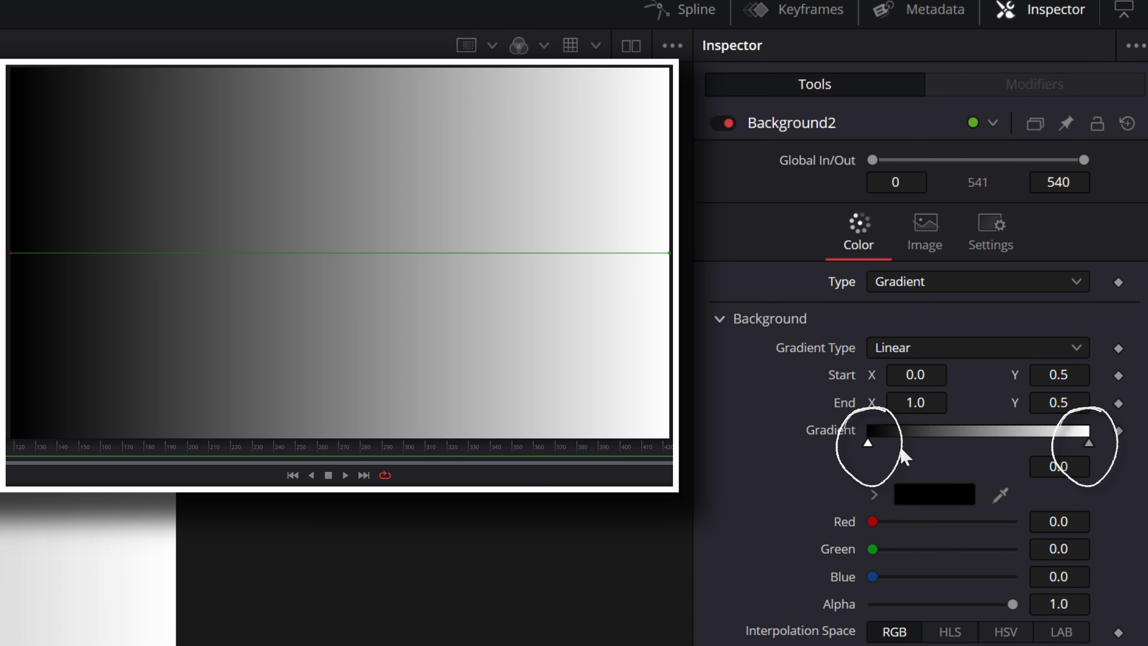
mouse_move(864, 448)
mouse_down()
mouse_move(884, 448)
mouse_move(864, 458)
mouse_up()
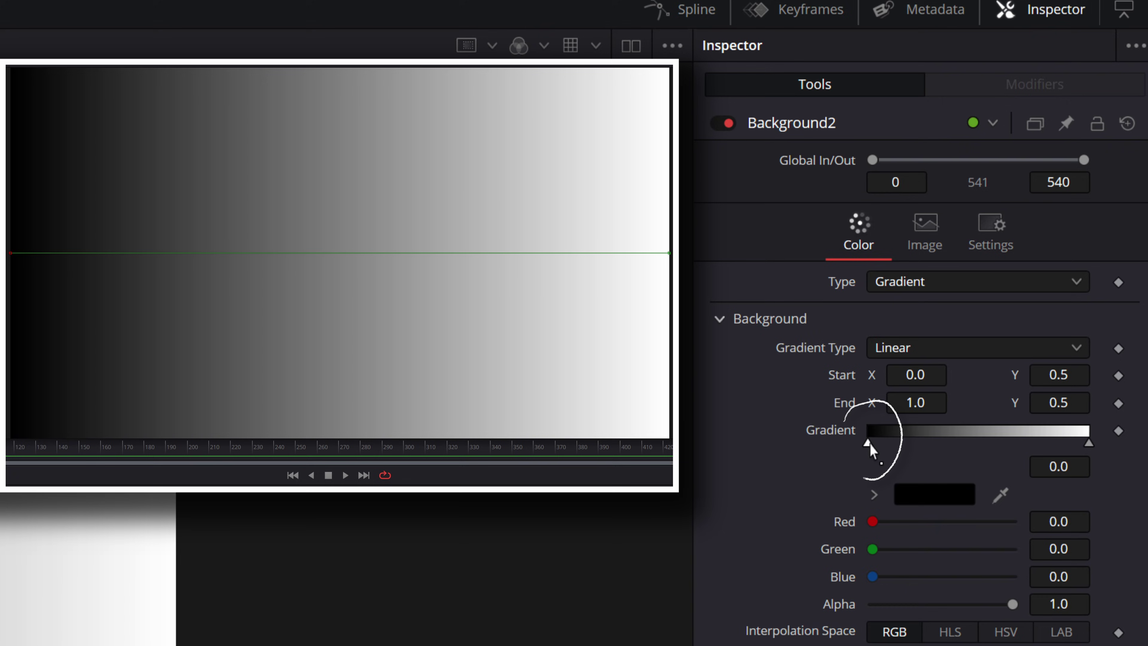
Make the gradient's start stop red and its end stop pure green.
click(918, 495)
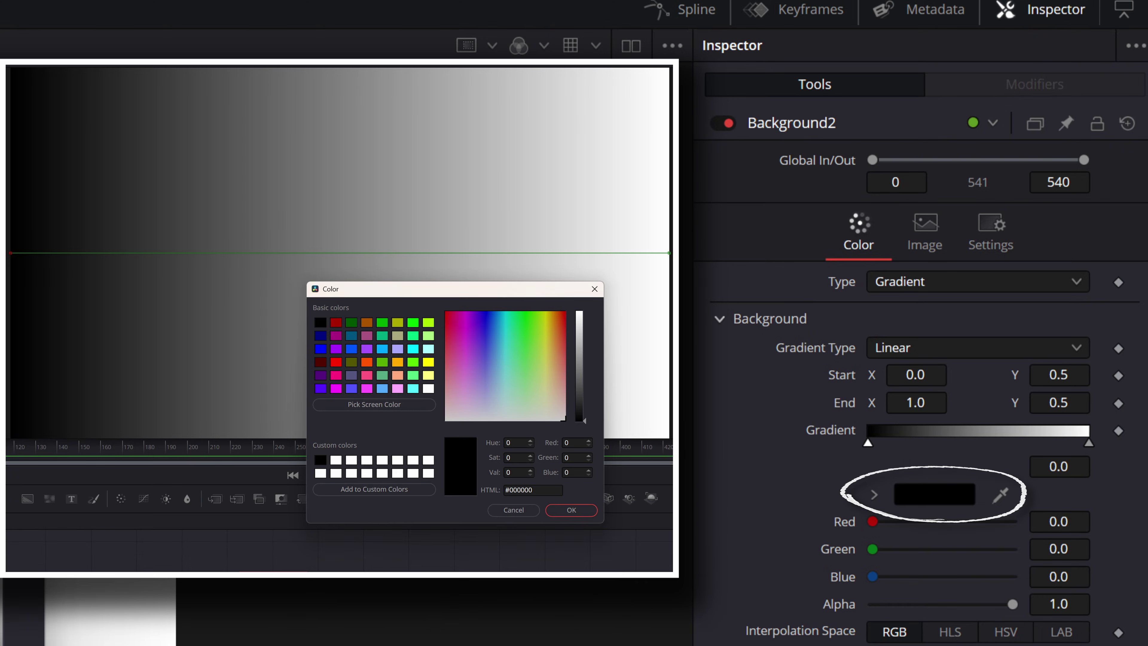
click(336, 362)
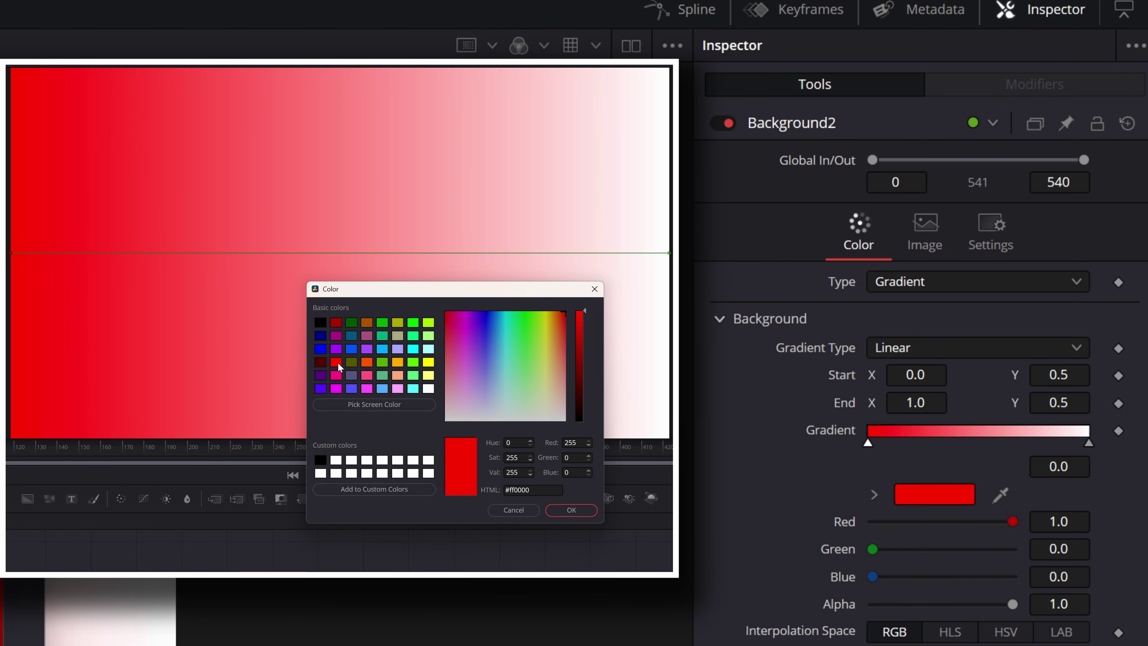
click(571, 509)
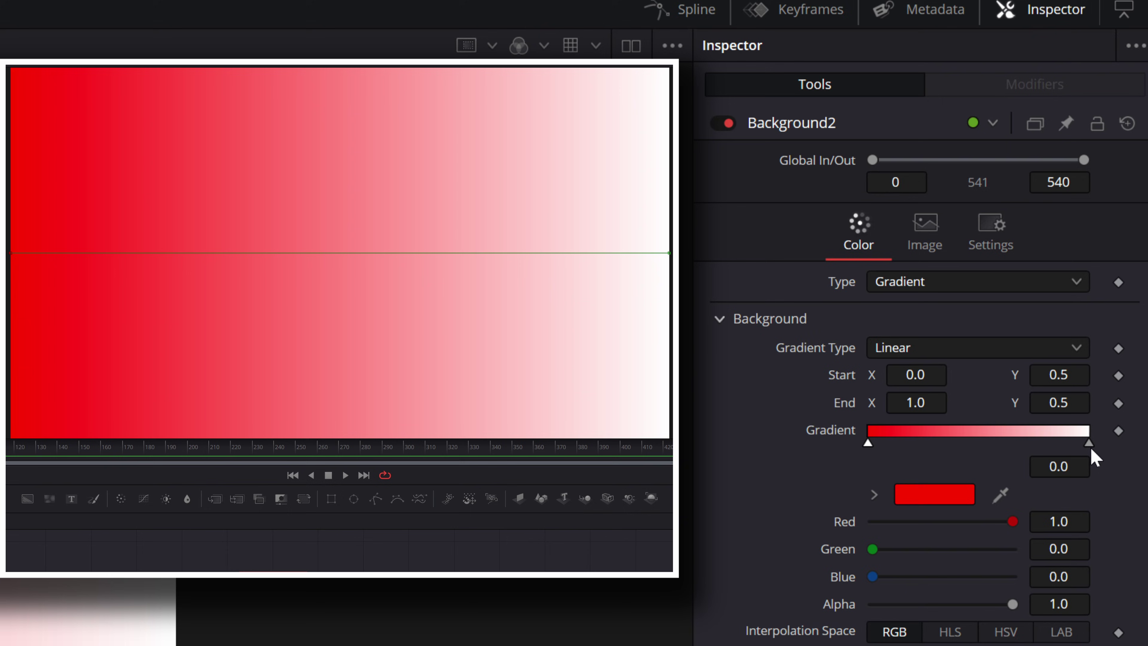
click(1088, 444)
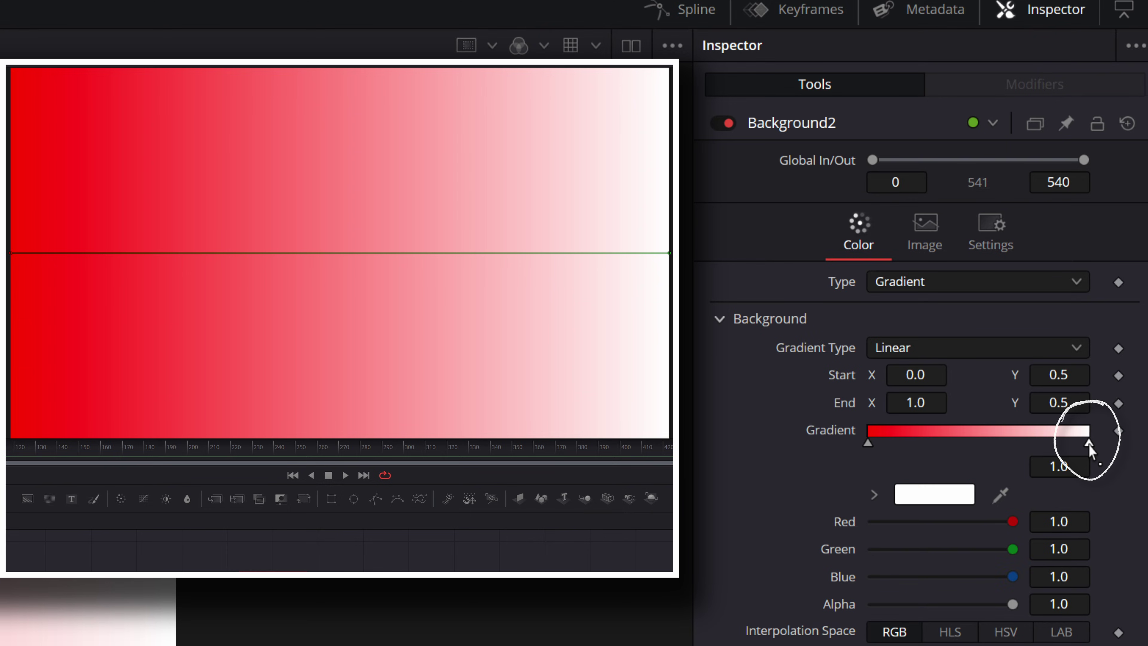
click(935, 494)
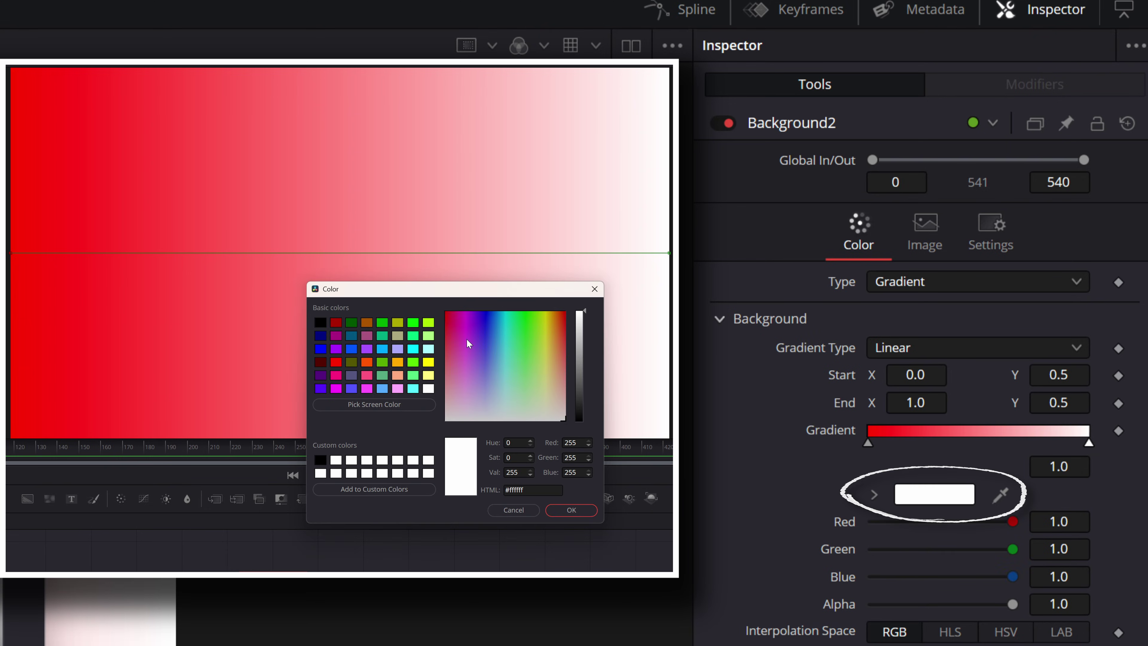
click(413, 321)
click(577, 515)
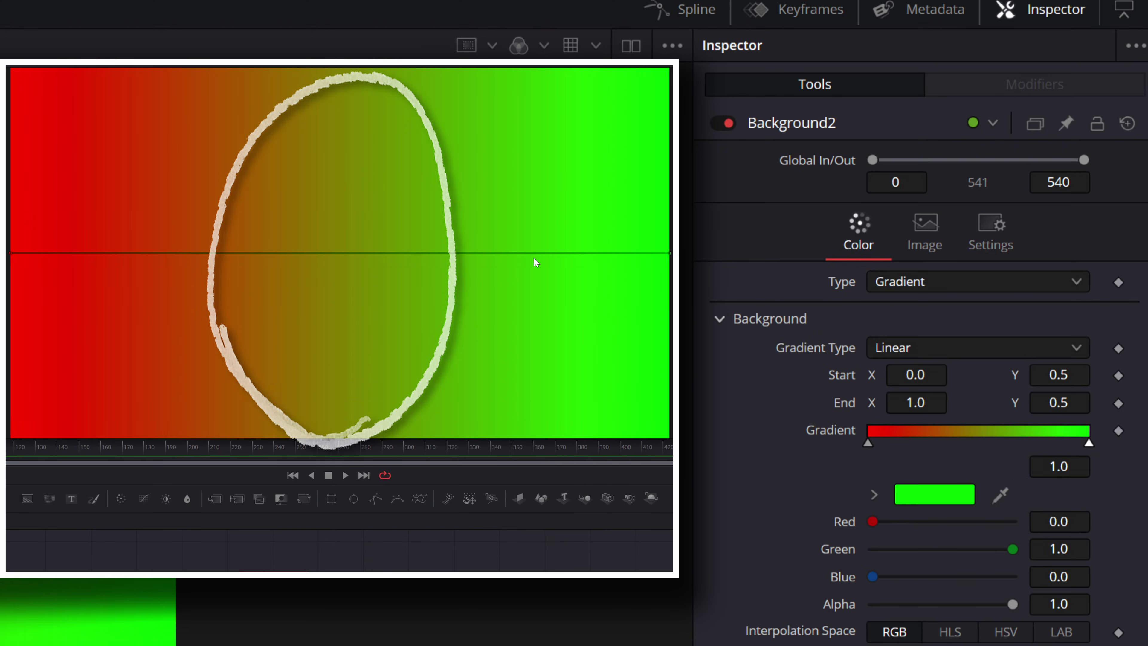
Add a yellow stop in the middle of the gradient.
click(977, 432)
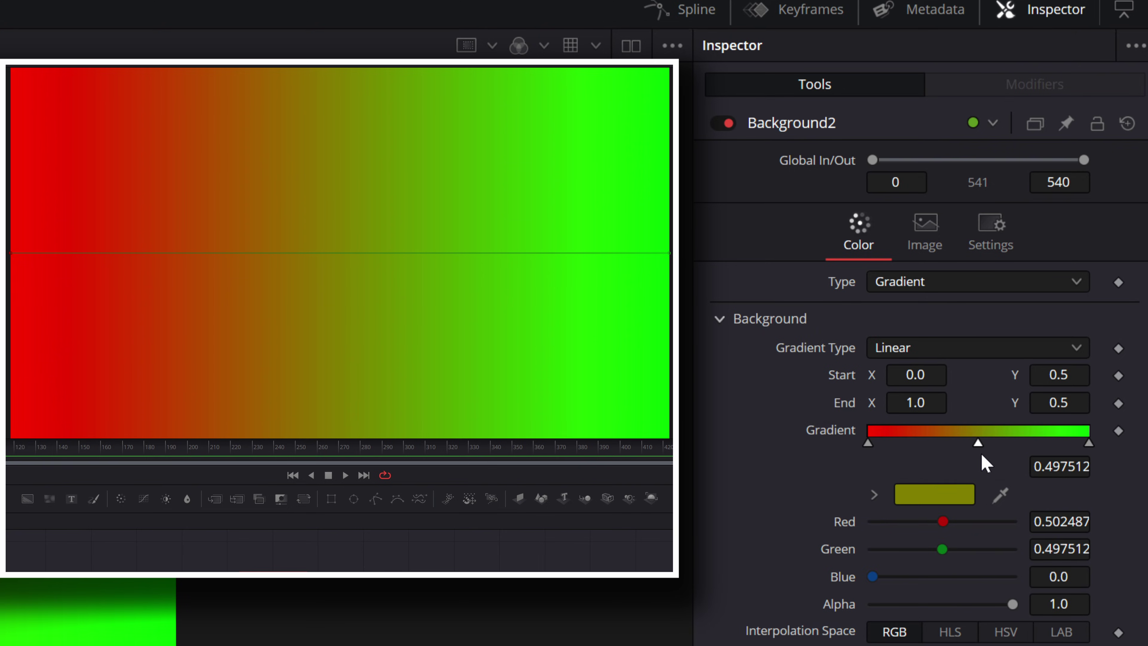
click(932, 494)
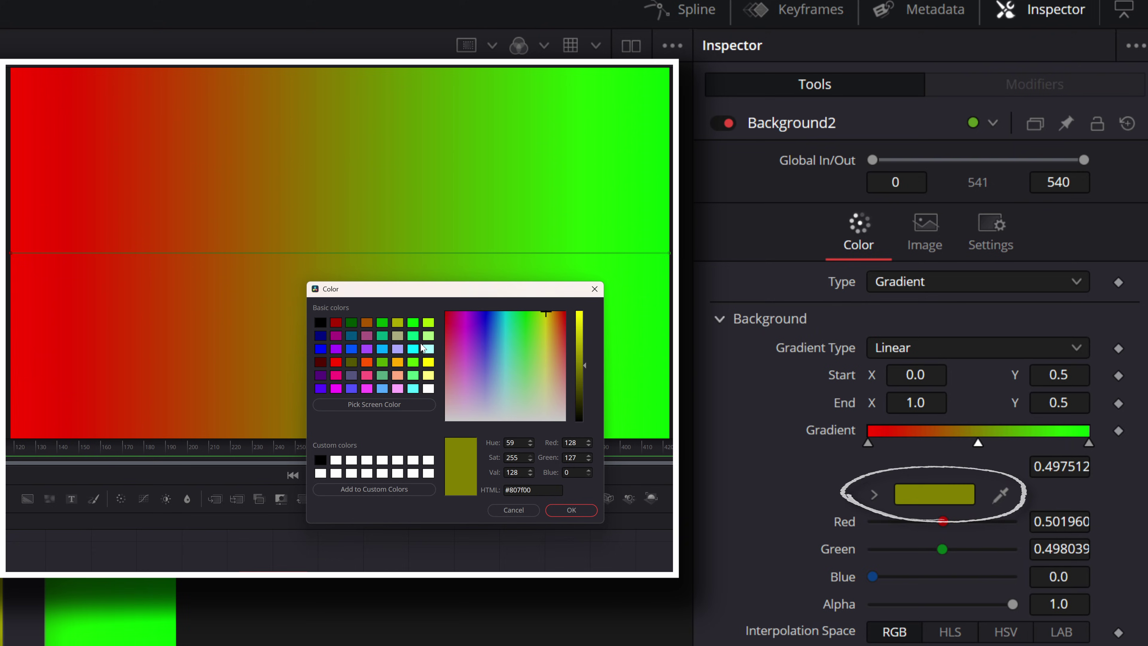
click(428, 361)
click(583, 509)
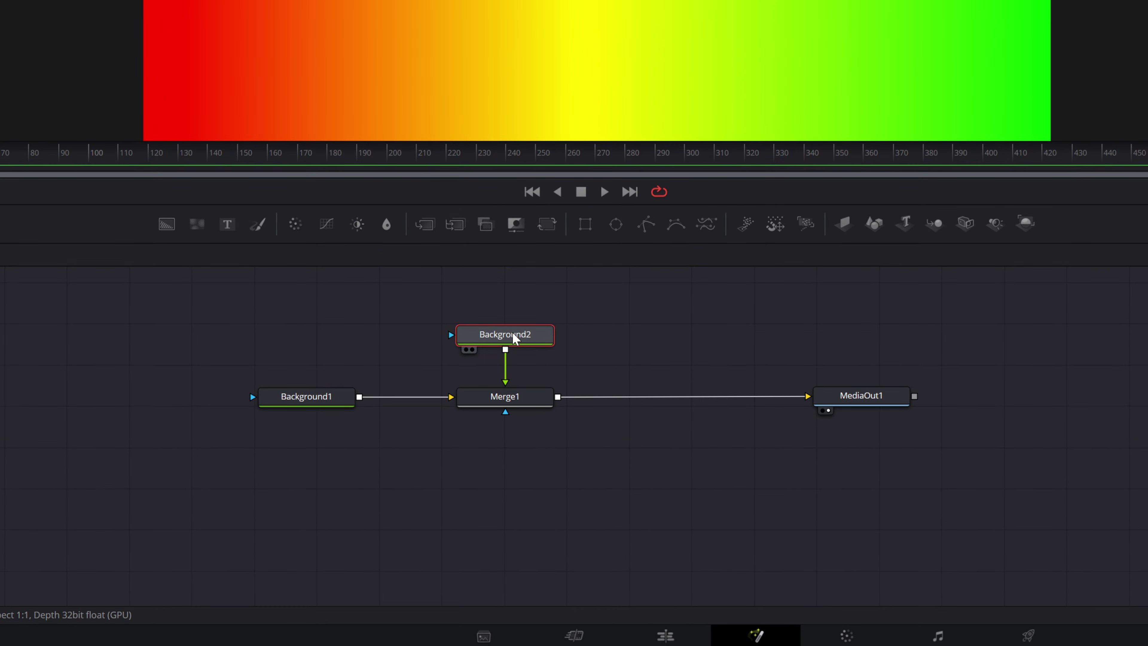
Insert Transform1 after Background2 and shrink the gradient to size 0.91.
click(547, 224)
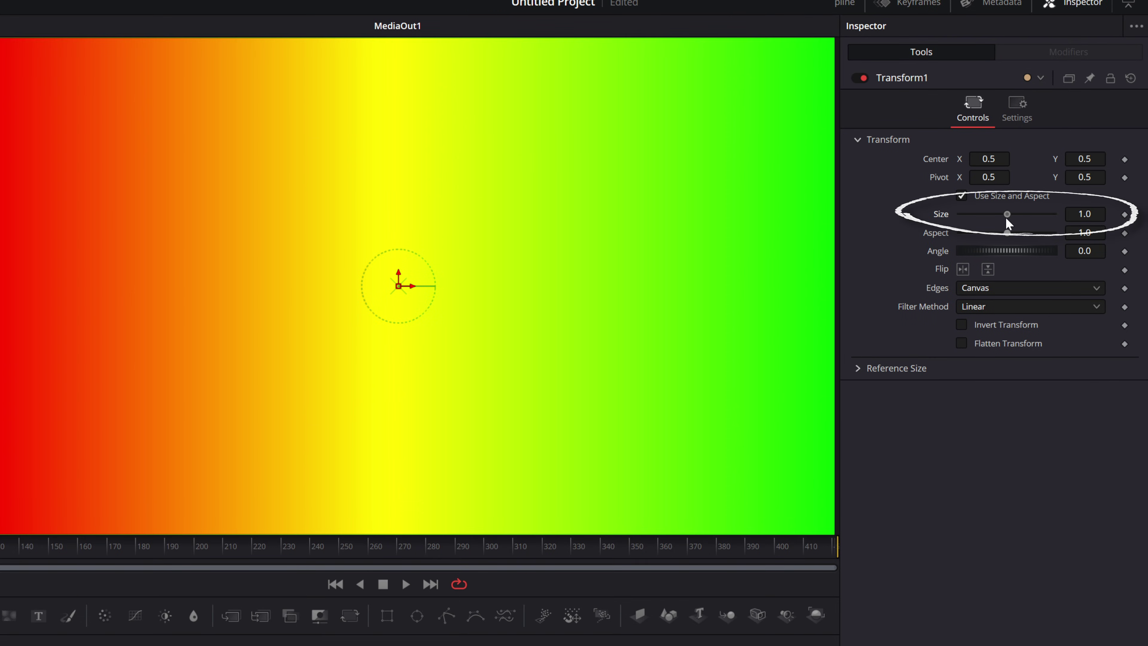
mouse_move(1005, 216)
mouse_down()
mouse_move(1007, 233)
mouse_move(964, 238)
mouse_up()
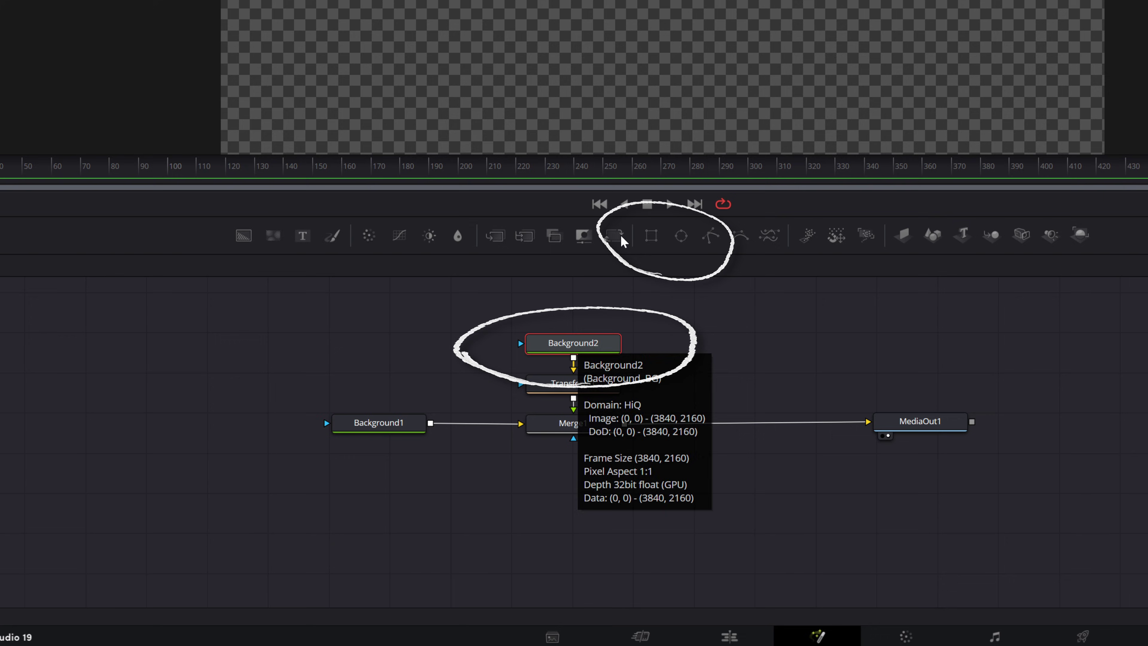
Add a Rectangle1 mask to Background2, make it full width, toggle Invert, and slide its Center X to reveal the bar.
click(652, 235)
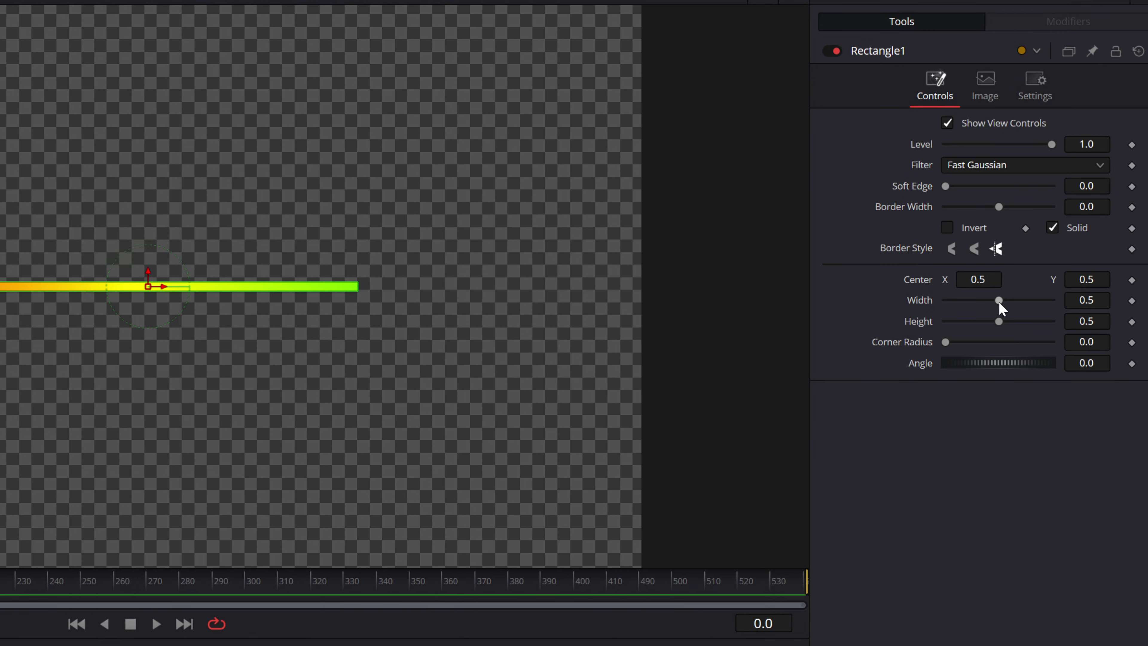
mouse_move(998, 301)
mouse_down()
mouse_move(1052, 300)
mouse_move(1025, 322)
mouse_move(1058, 322)
mouse_up()
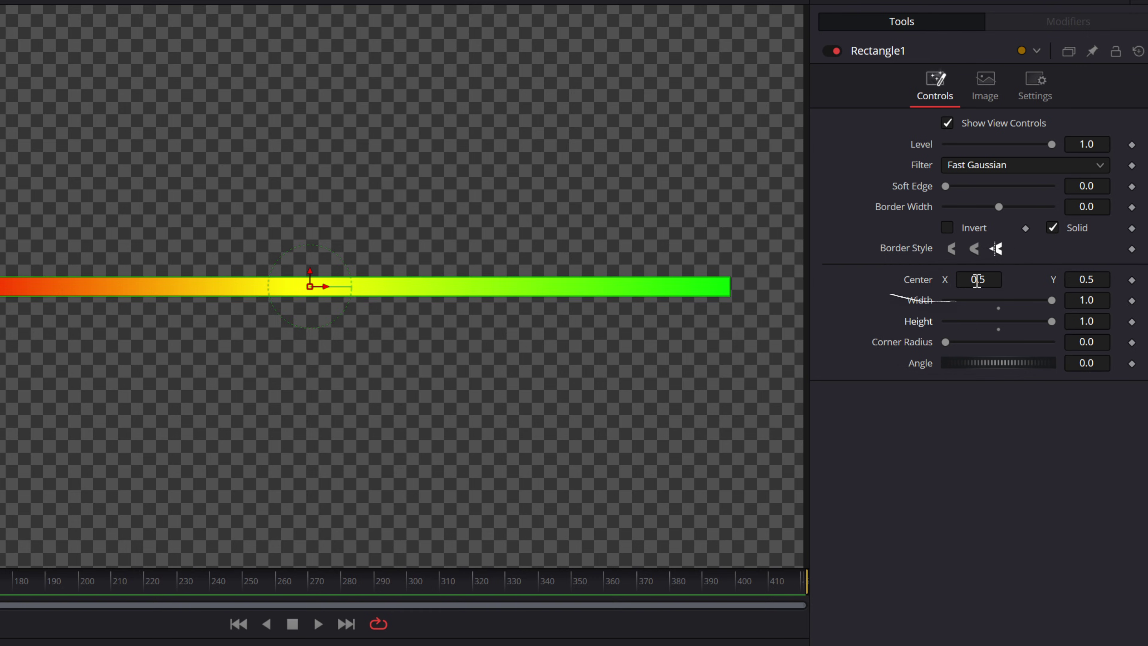
mouse_move(971, 282)
mouse_down()
mouse_move(1012, 282)
mouse_move(917, 282)
mouse_move(988, 282)
mouse_move(954, 281)
mouse_move(967, 282)
mouse_up()
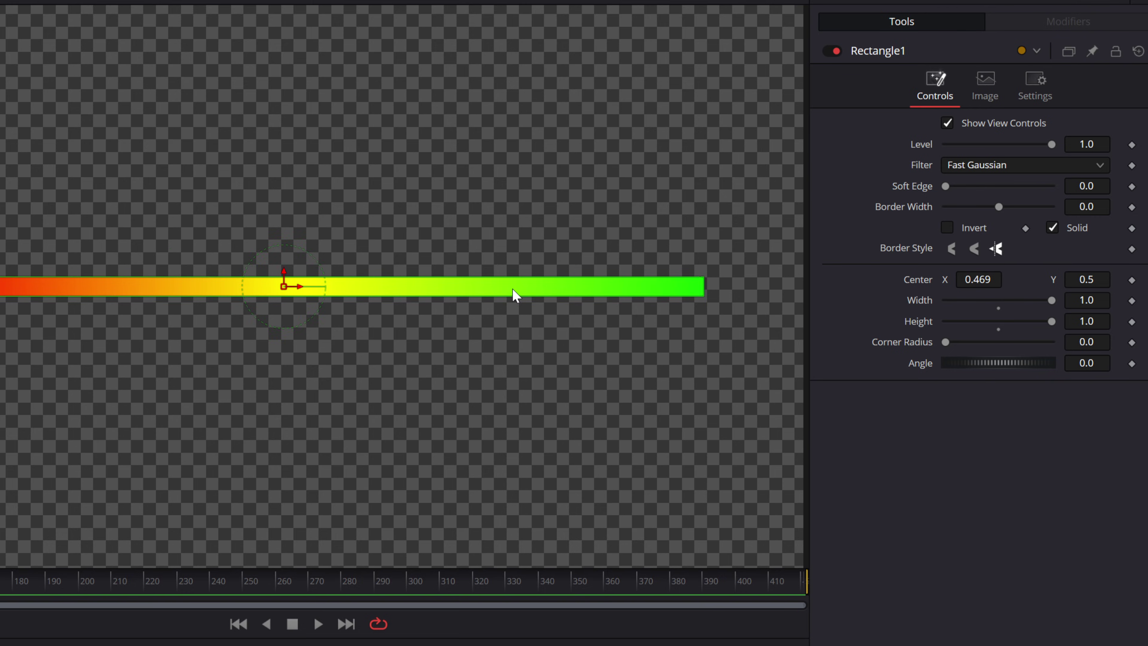
mouse_move(978, 279)
mouse_down()
mouse_move(877, 280)
mouse_move(963, 279)
mouse_up()
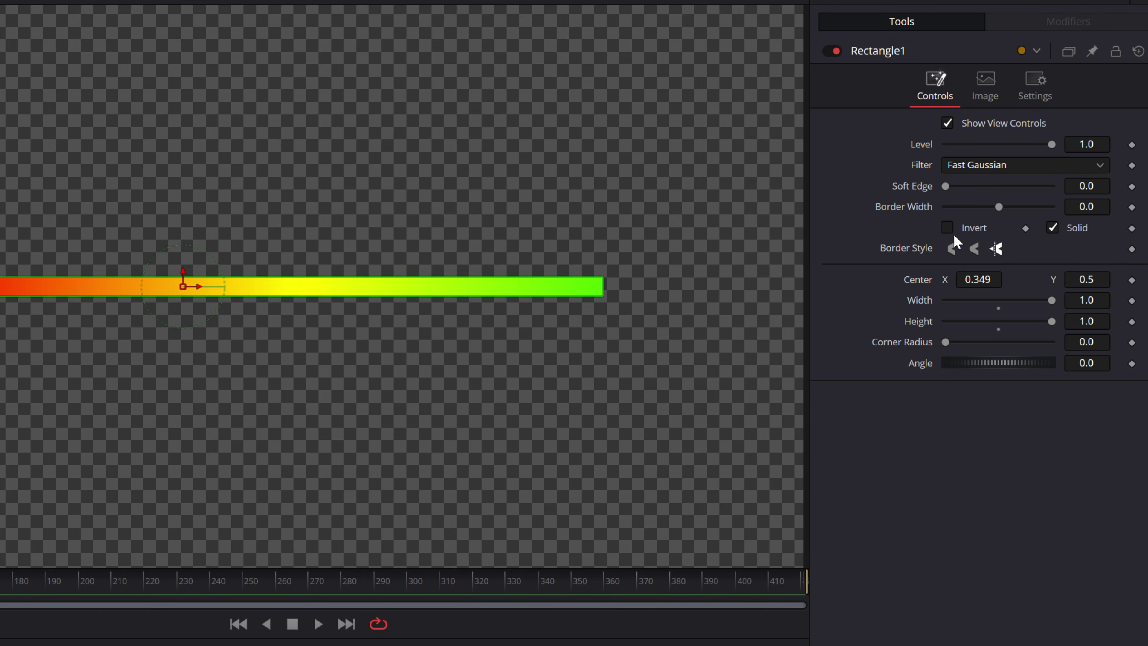
click(948, 228)
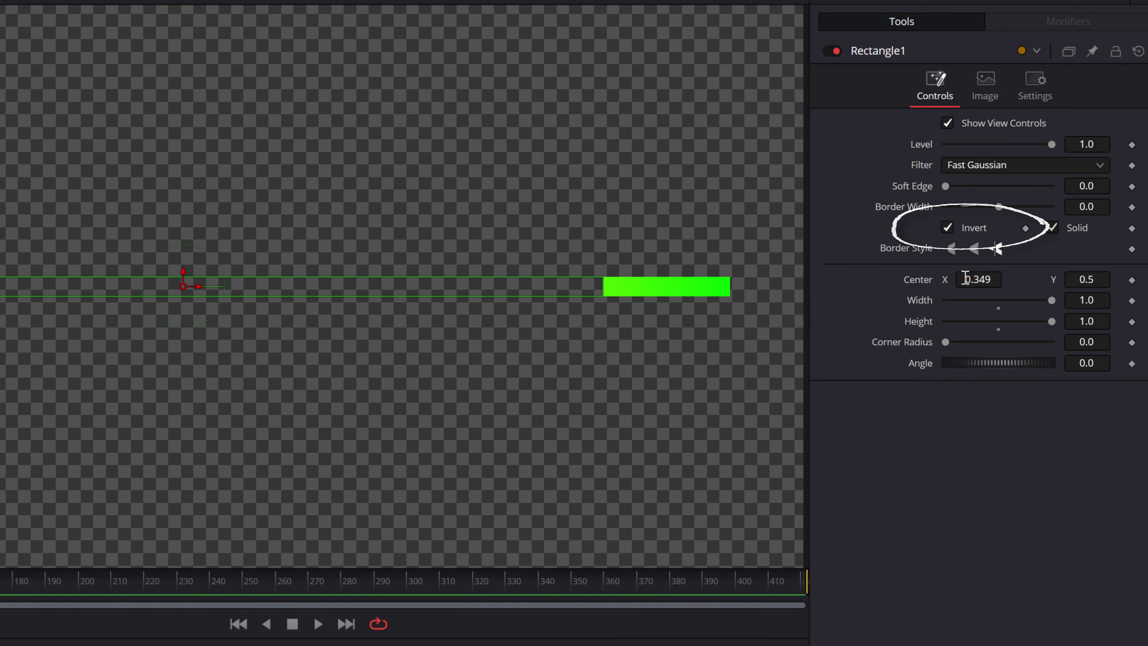
drag(970, 280, 917, 279)
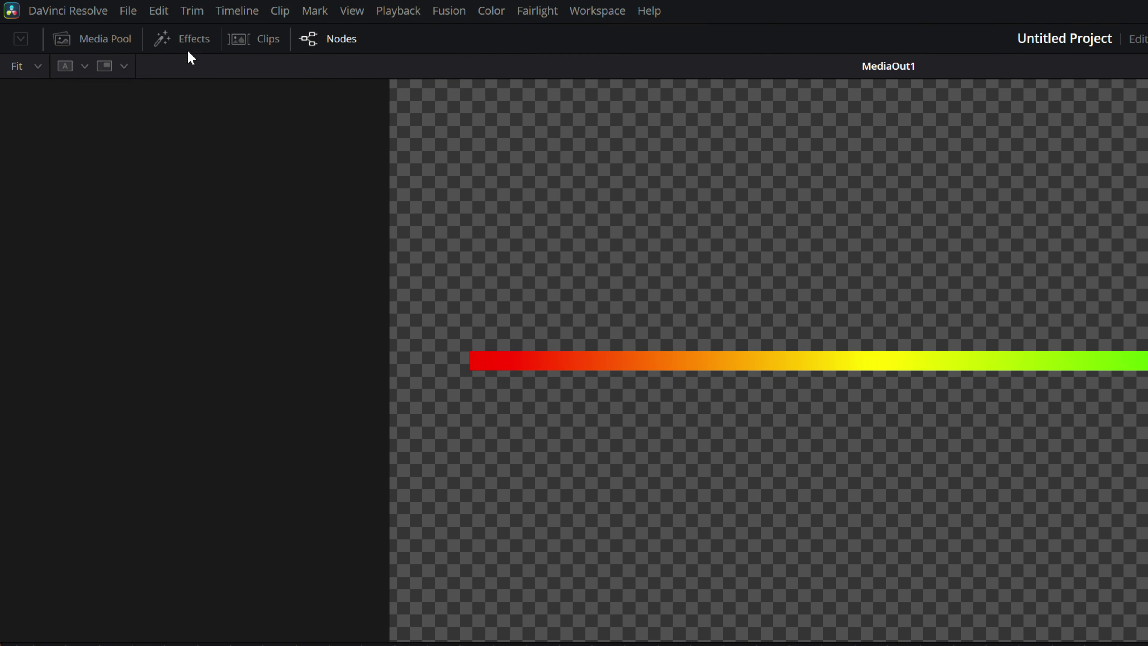
Insert an Outer Stroke between Merge1 and MediaOut1 with a white 0.00425 border and softer shadow.
click(190, 44)
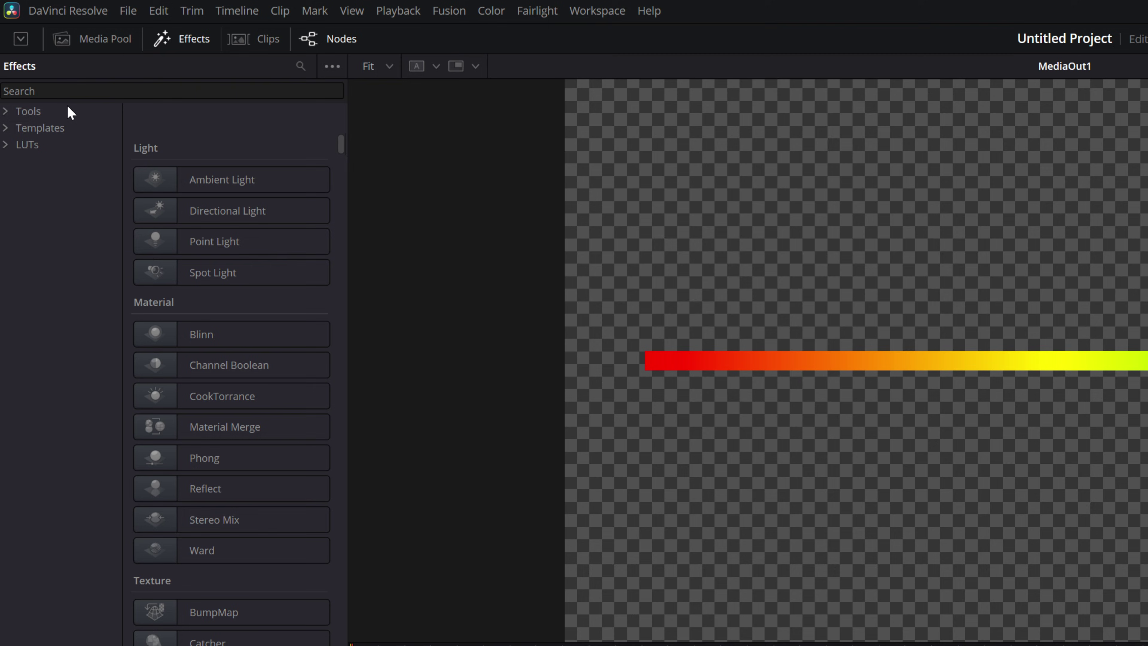
click(48, 127)
click(298, 66)
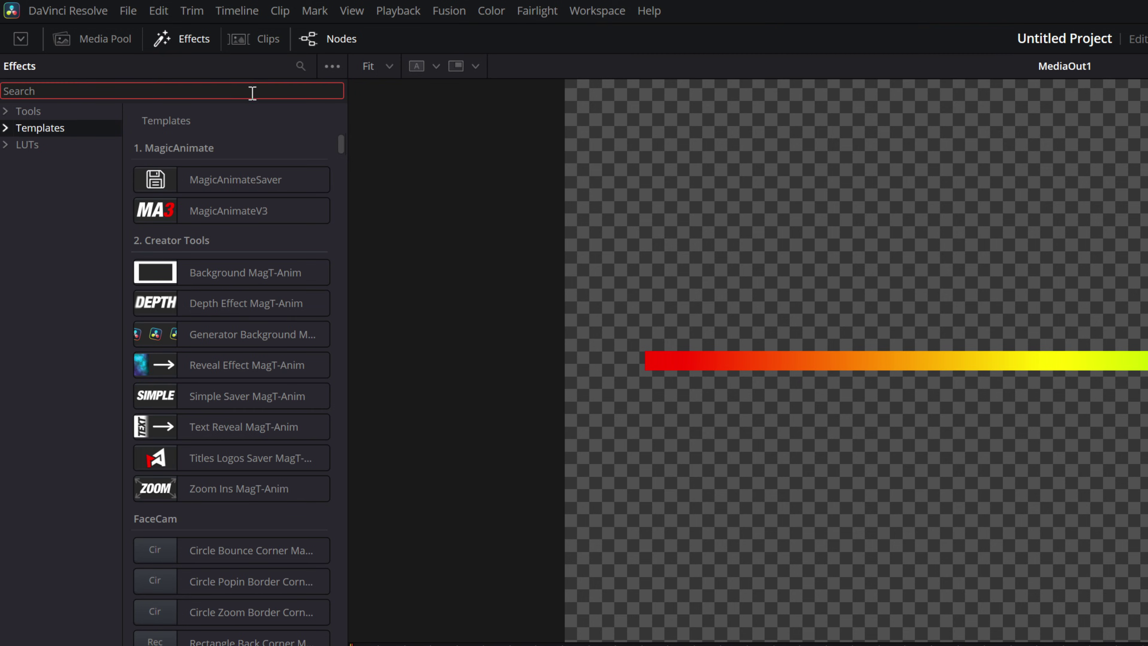
text(outer strok)
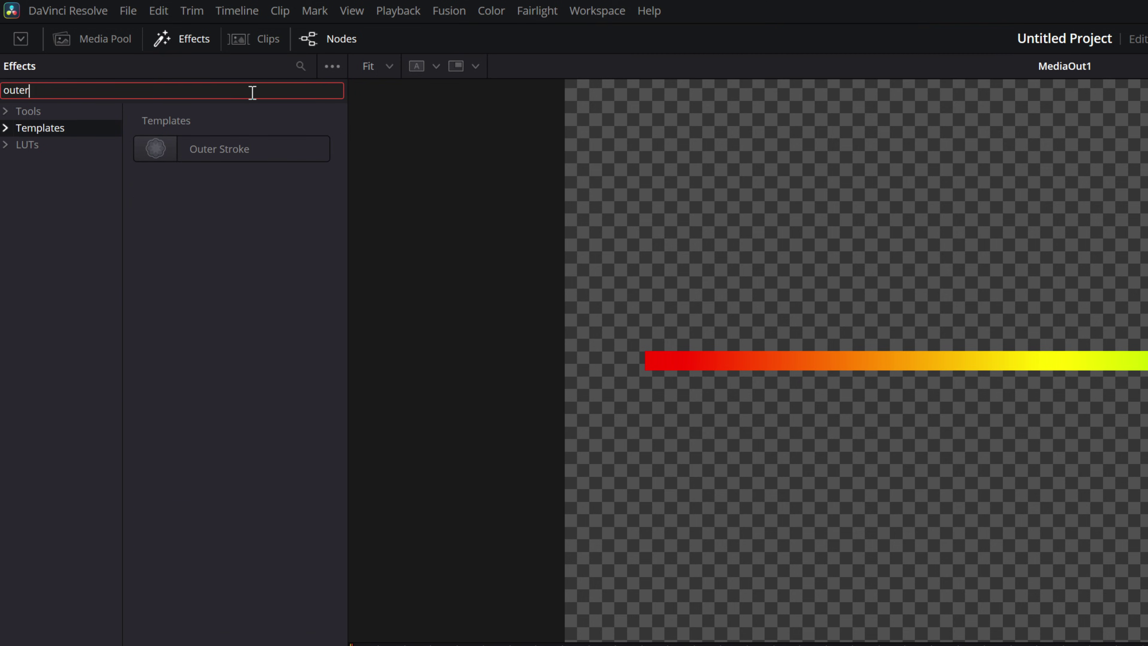
mouse_move(212, 148)
mouse_down()
mouse_move(537, 316)
mouse_move(795, 603)
mouse_up()
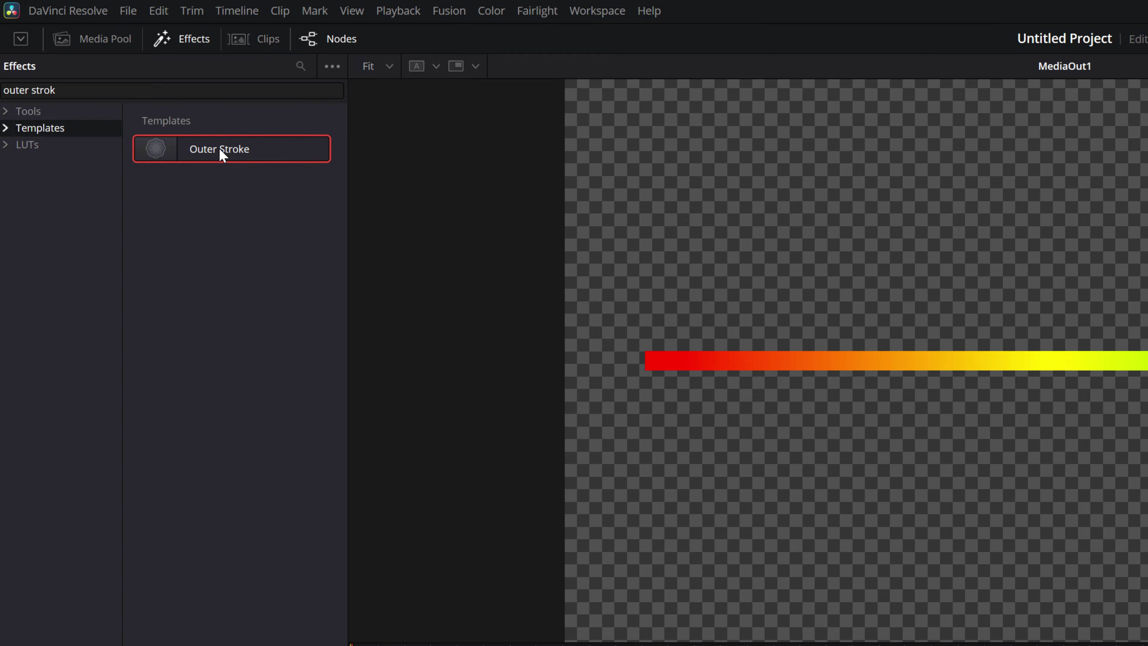
mouse_move(557, 255)
mouse_down()
mouse_move(648, 436)
mouse_move(706, 620)
mouse_move(692, 587)
mouse_up()
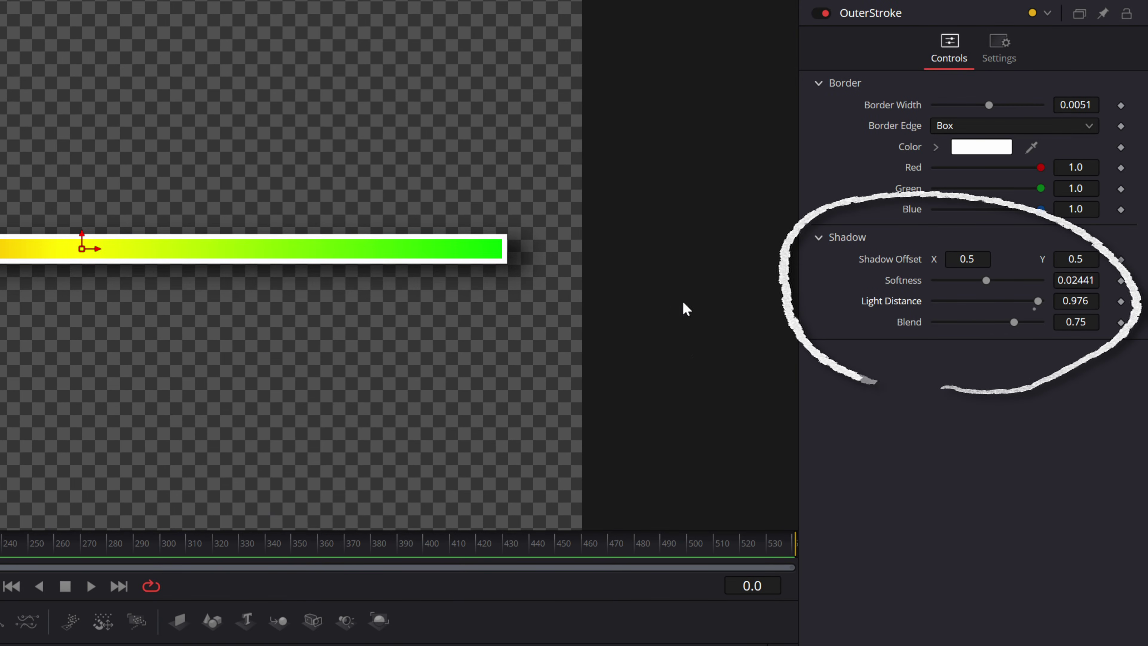
drag(975, 279, 993, 280)
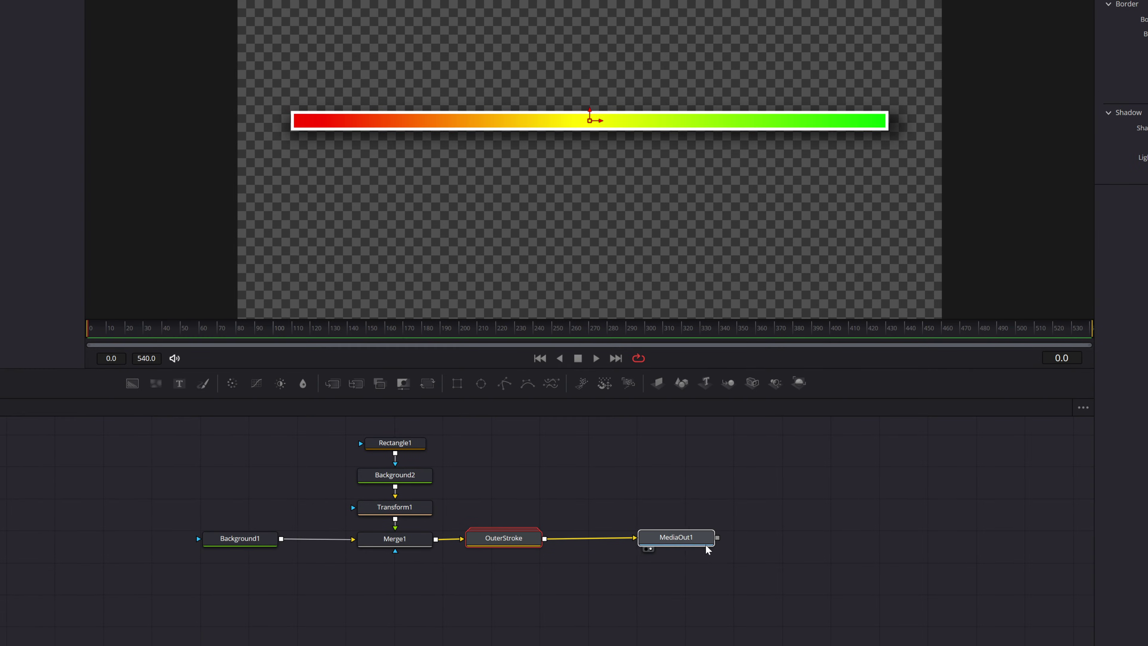
drag(707, 549, 781, 551)
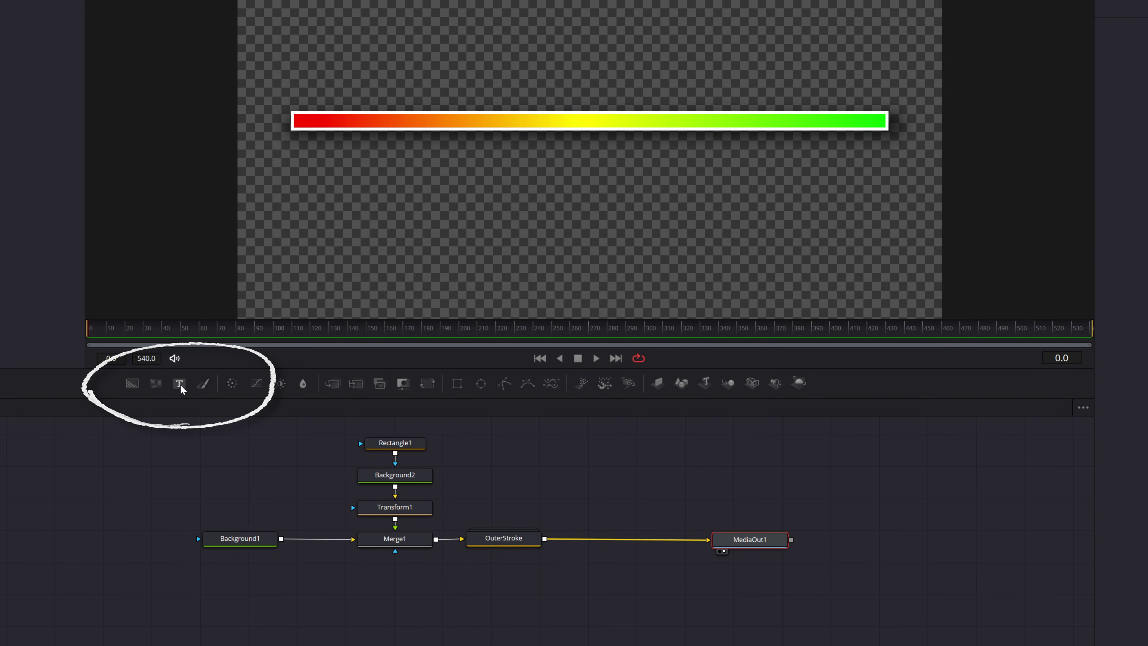
Add a Text1 node and merge it over the outlined bar through Merge2 into MediaOut1.
mouse_move(194, 396)
mouse_down()
mouse_move(475, 462)
mouse_move(631, 483)
mouse_up()
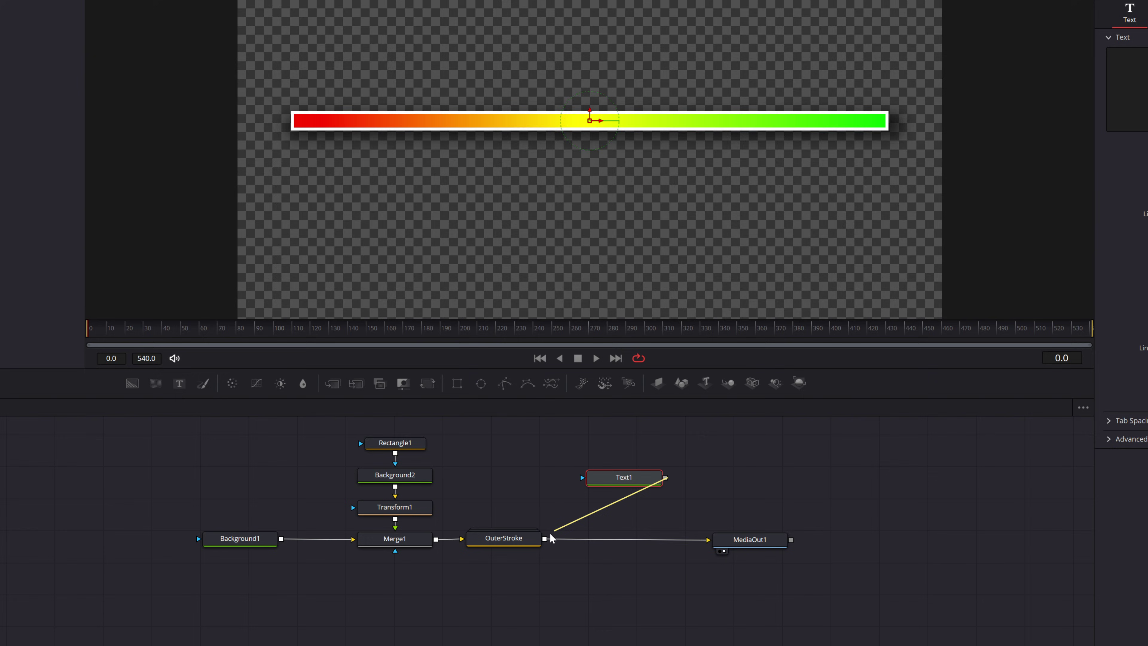
drag(550, 534, 545, 539)
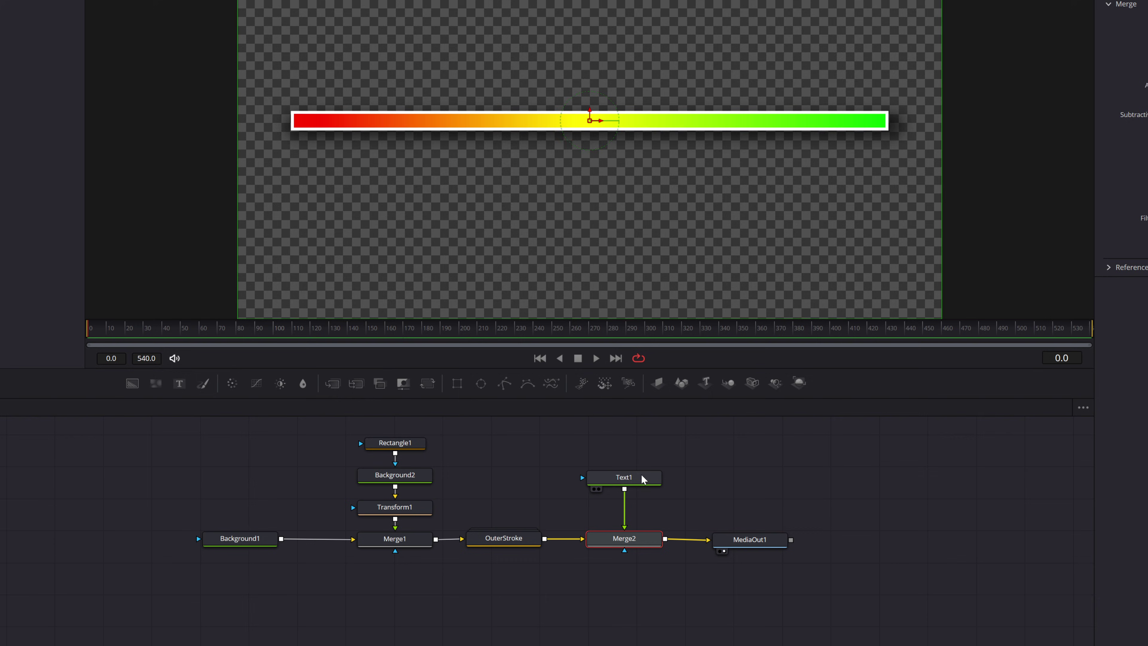
Set Text1 to 'Health' in Bold Italic, positioned above the bar's left end.
click(624, 483)
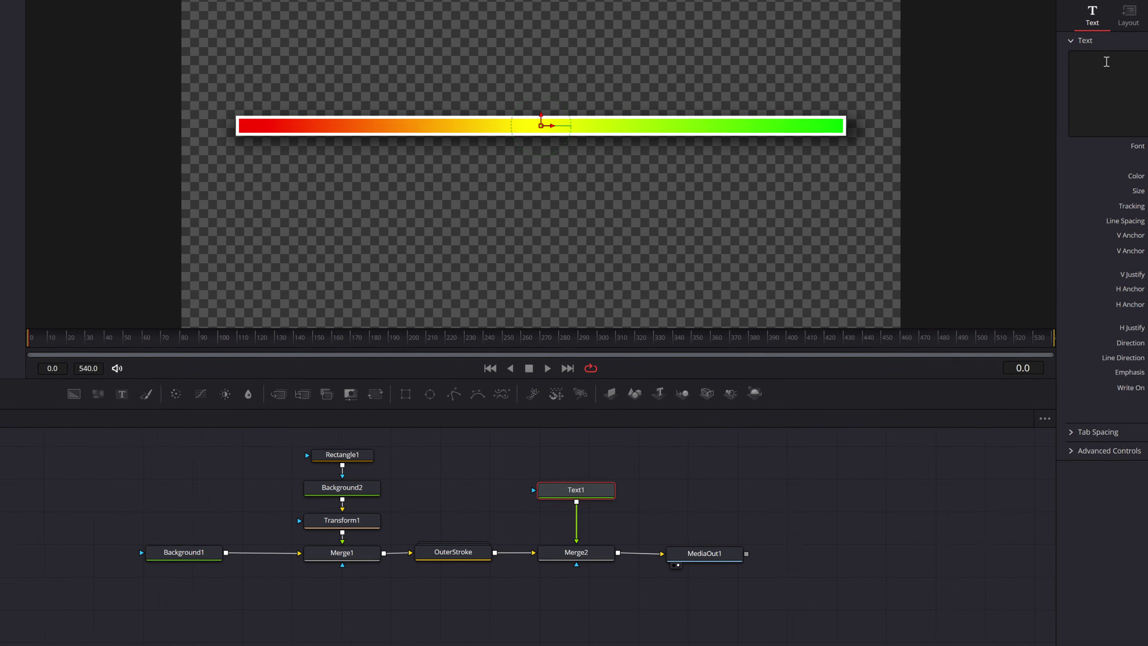
click(1143, 57)
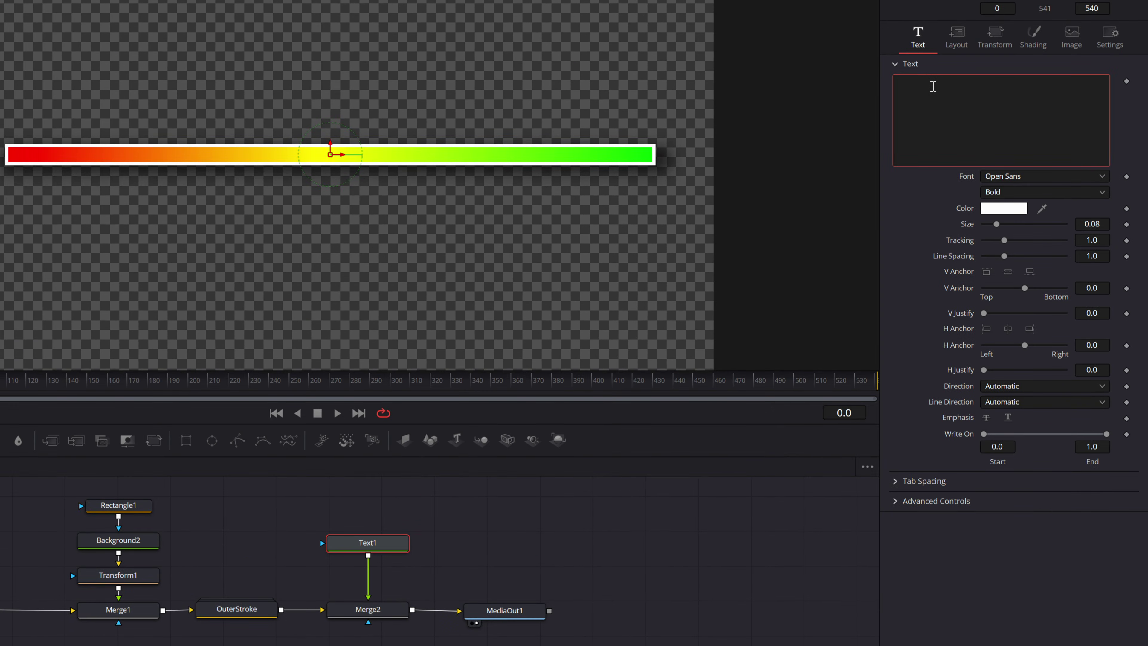
text(Health)
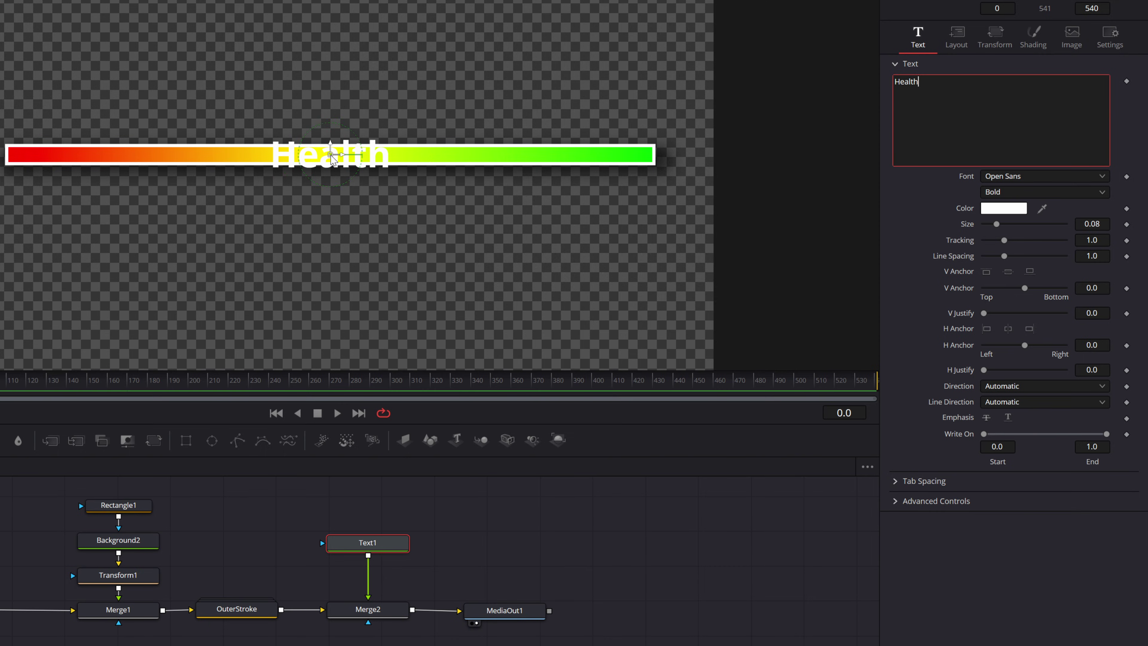
mouse_move(332, 156)
mouse_down()
mouse_move(266, 163)
mouse_move(188, 154)
mouse_move(92, 122)
mouse_move(65, 129)
mouse_up()
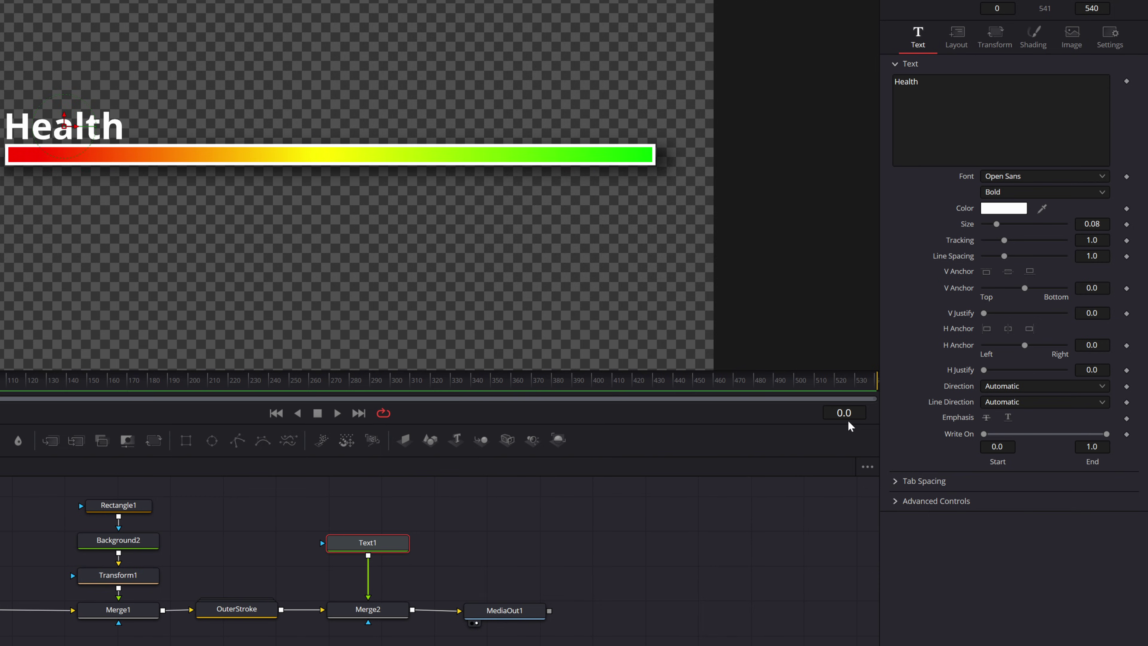
click(1021, 192)
click(1028, 322)
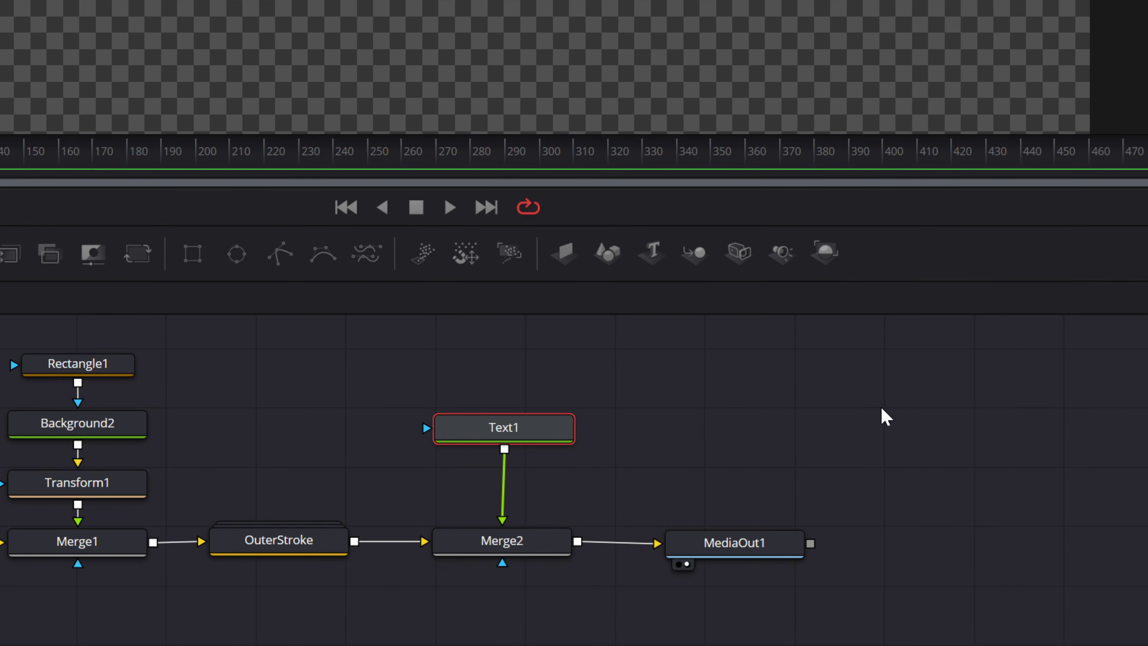
Add a Drop Shadow after Text1 with blur about 0.2 and drop distance about 0.008.
key(shift+space)
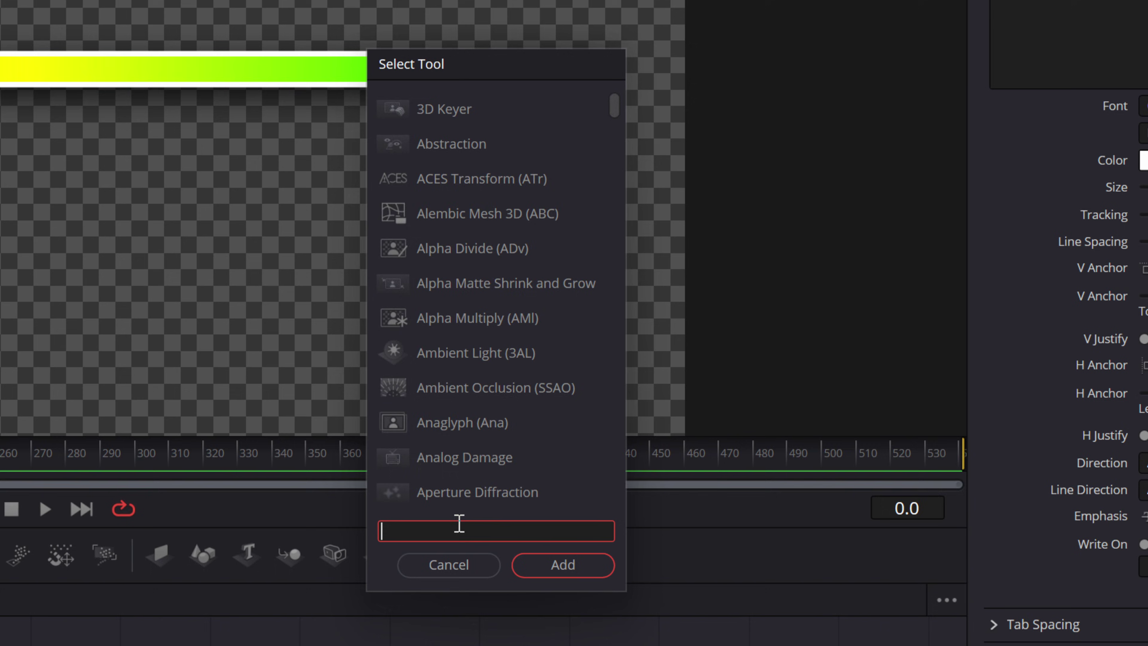
text(drop sha)
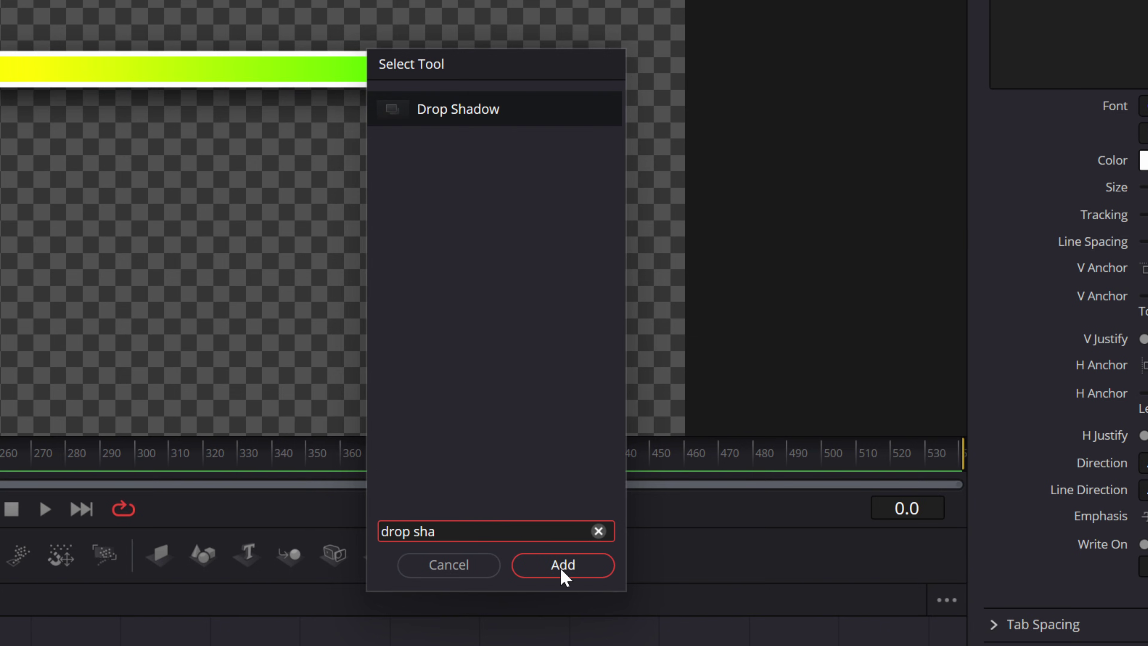
click(564, 565)
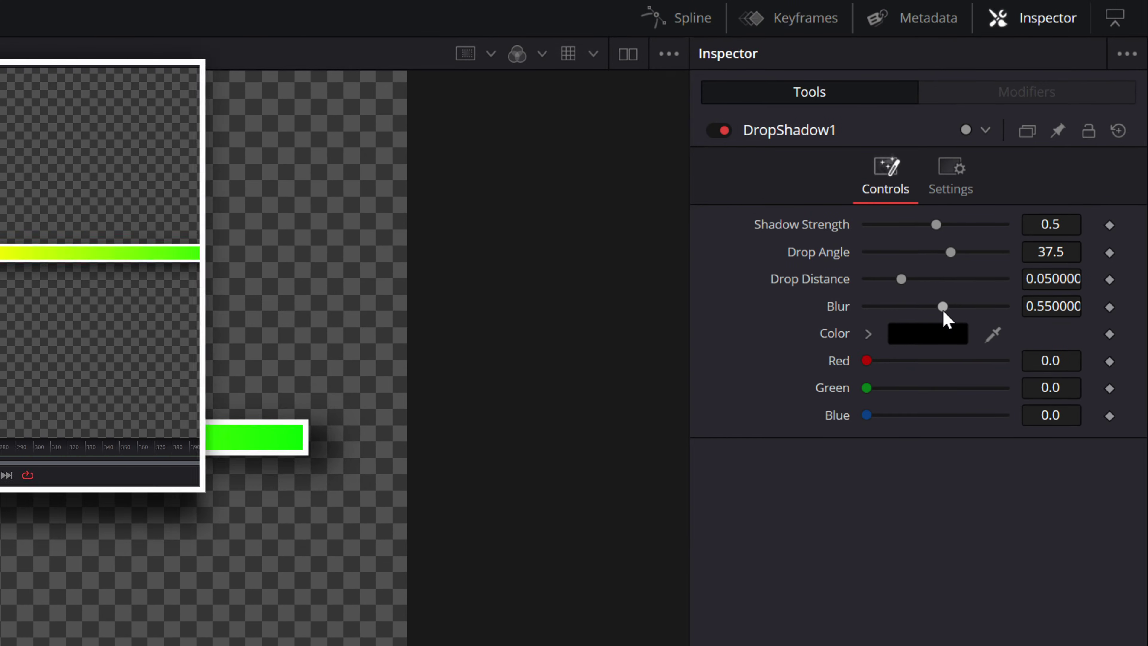
drag(944, 312, 933, 310)
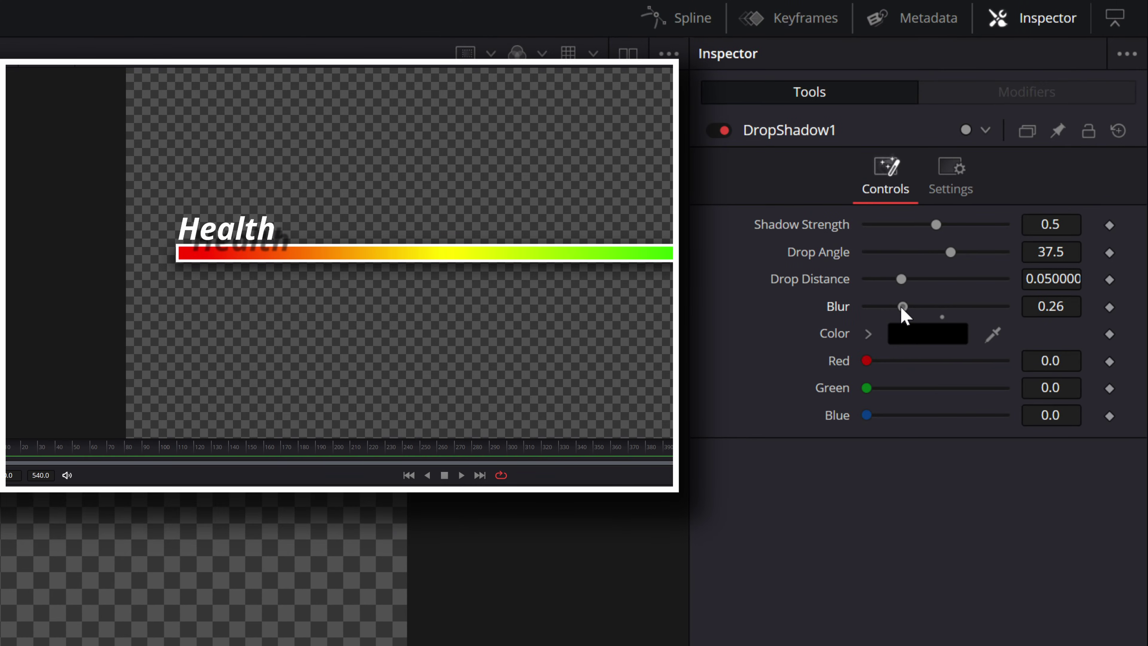
drag(882, 312, 861, 312)
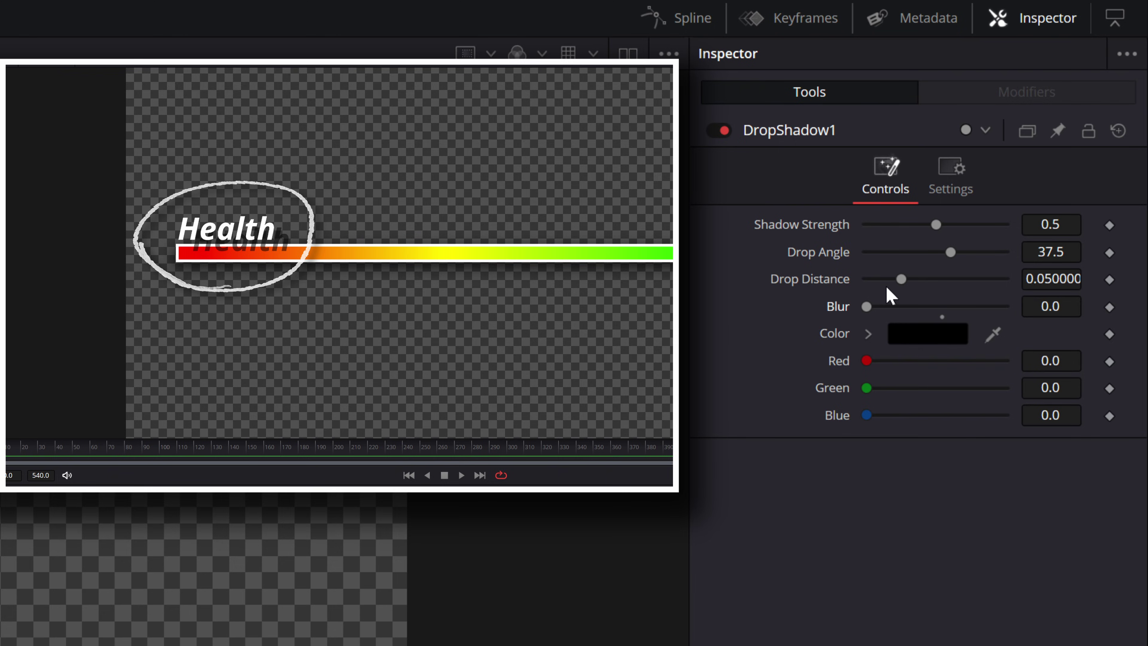
mouse_move(900, 279)
mouse_down()
mouse_move(884, 288)
mouse_move(898, 301)
mouse_up()
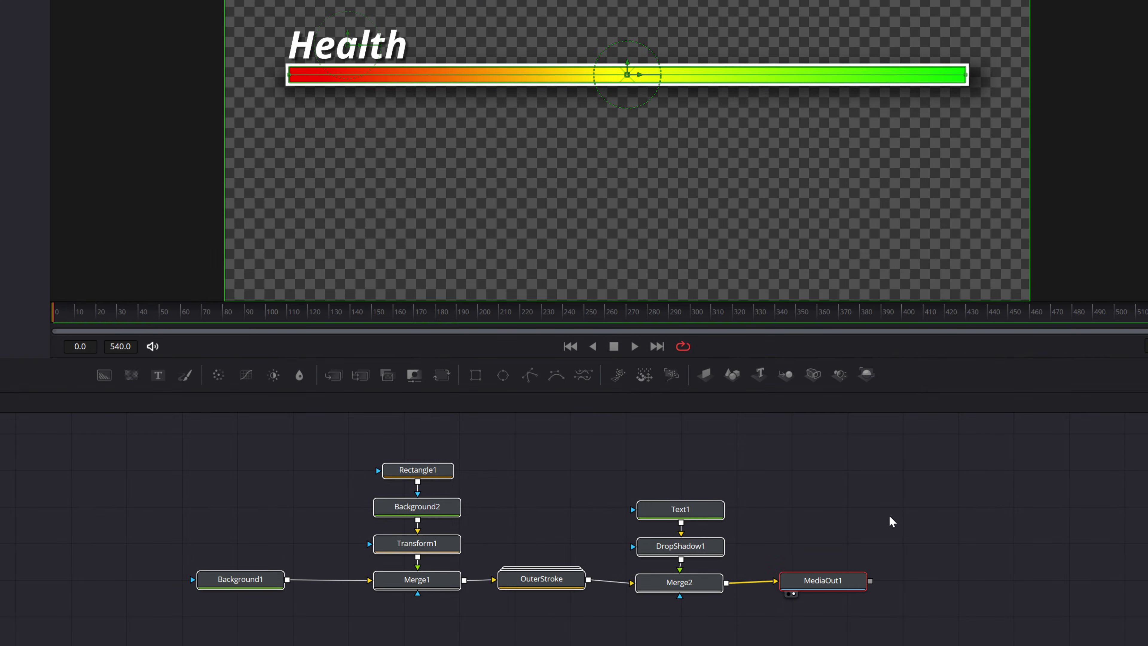
Select the Rectangle1 mask node and keyframe its Center at about frame 58.
click(889, 506)
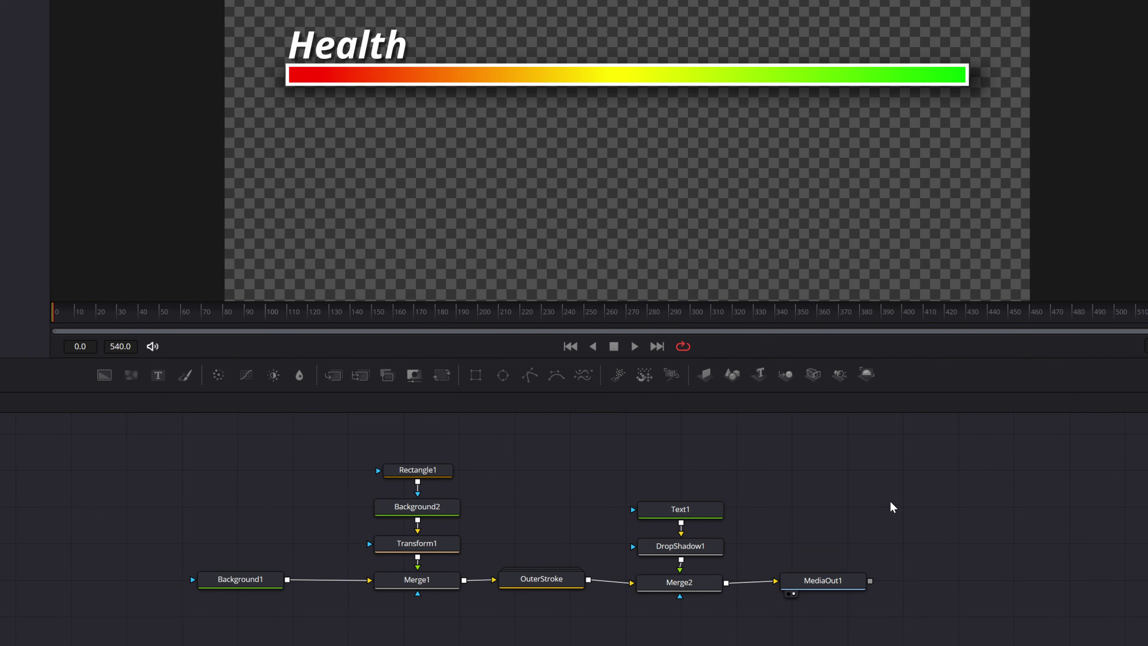
click(448, 470)
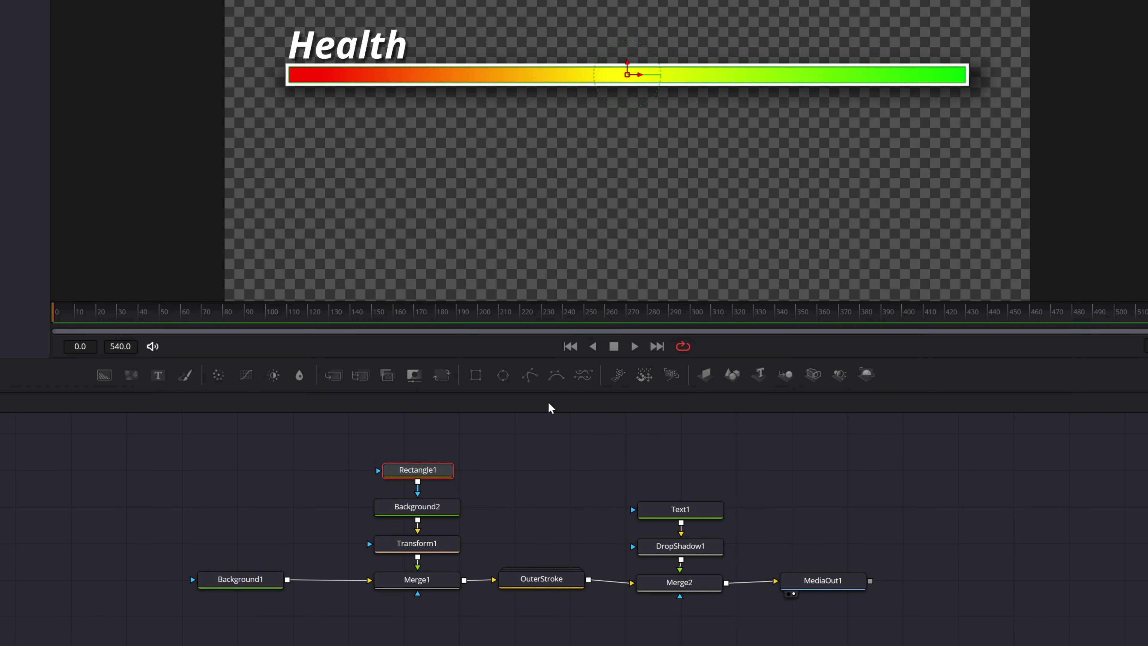
drag(345, 314, 122, 317)
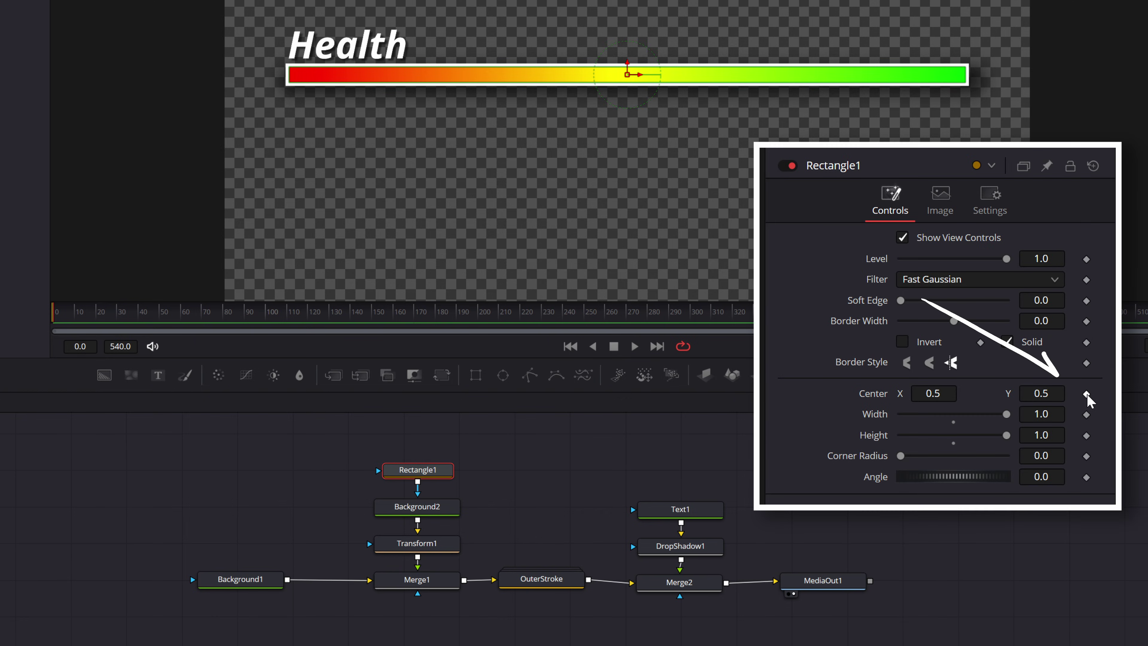
click(1086, 394)
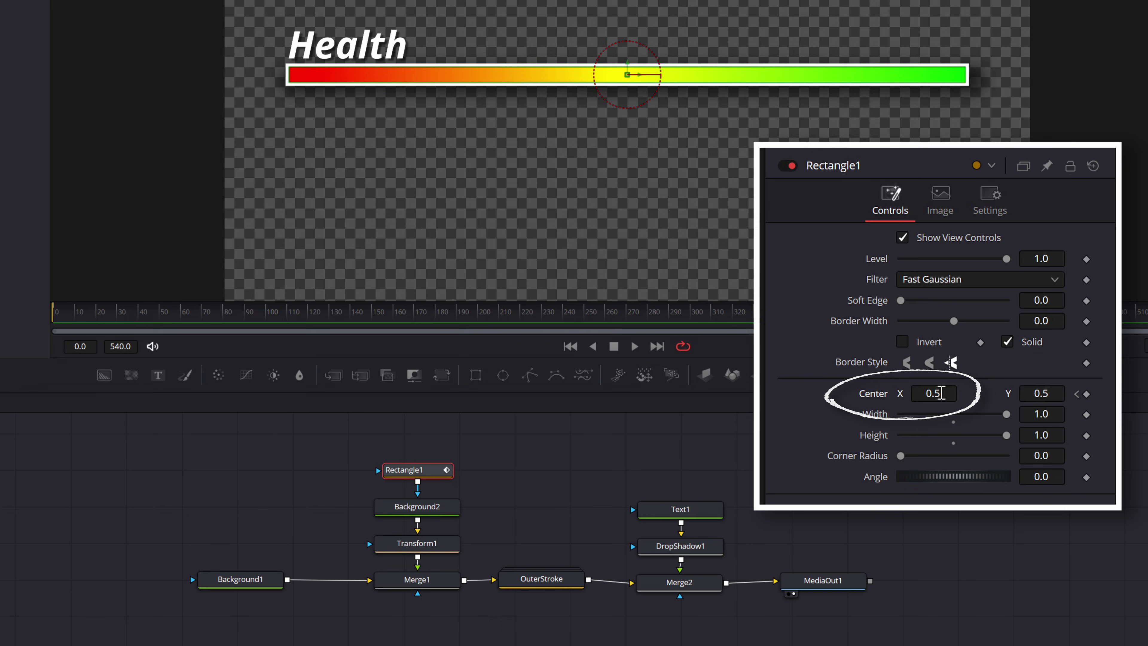
Set Rectangle1 Center X to 0.479, then lower it toward -0.266 so the bar drains leftward.
click(941, 393)
text(0.479)
key(Return)
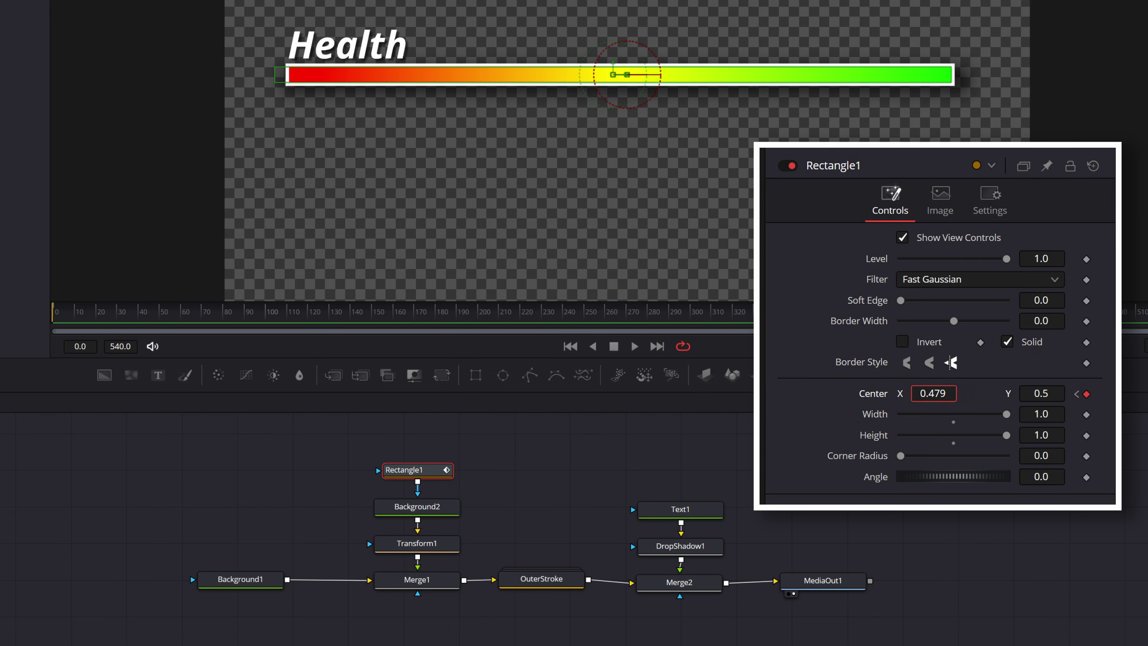
drag(933, 392, 596, 393)
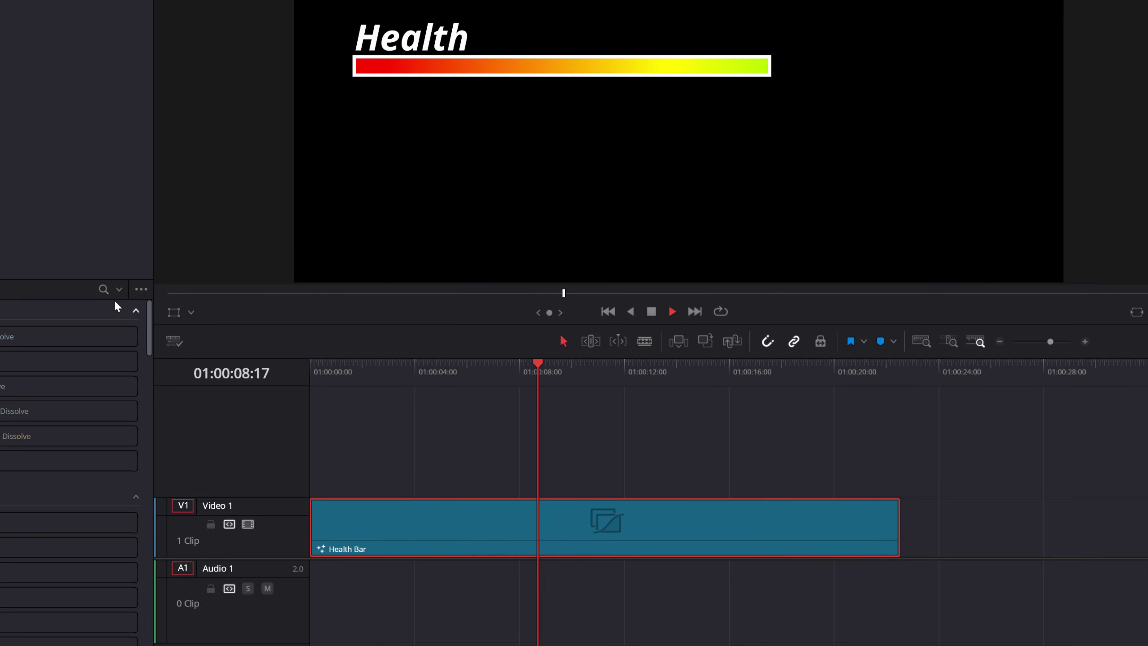
Put the Health Bar clip on V2 with the Guy Pointing footage on V1 beneath it.
key(space)
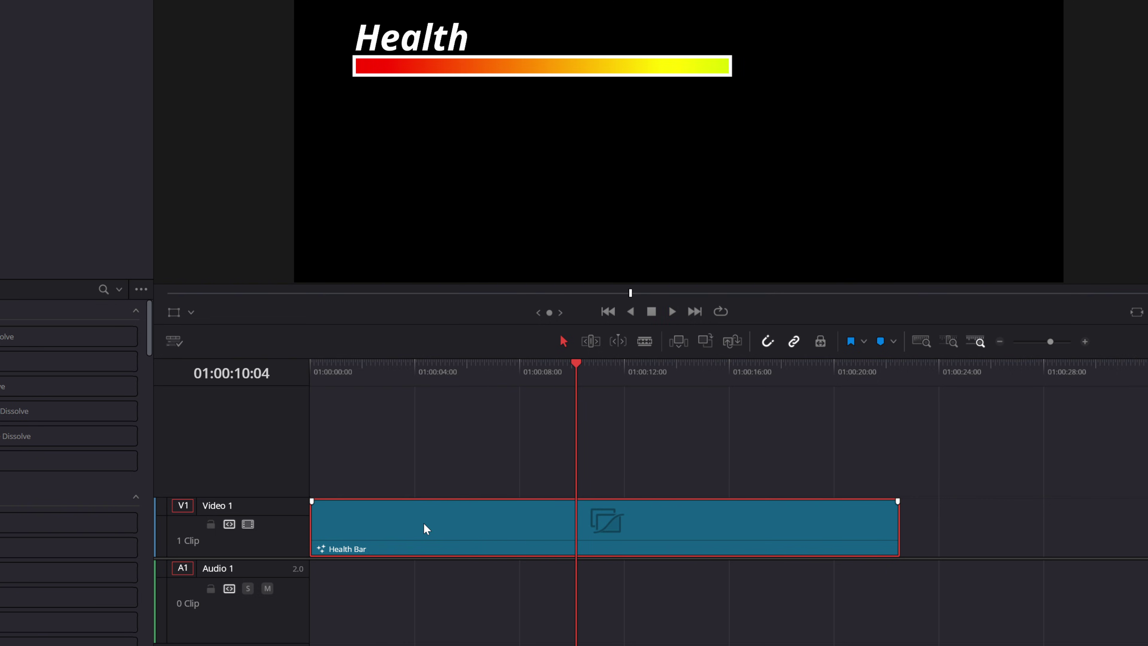
drag(425, 528, 430, 479)
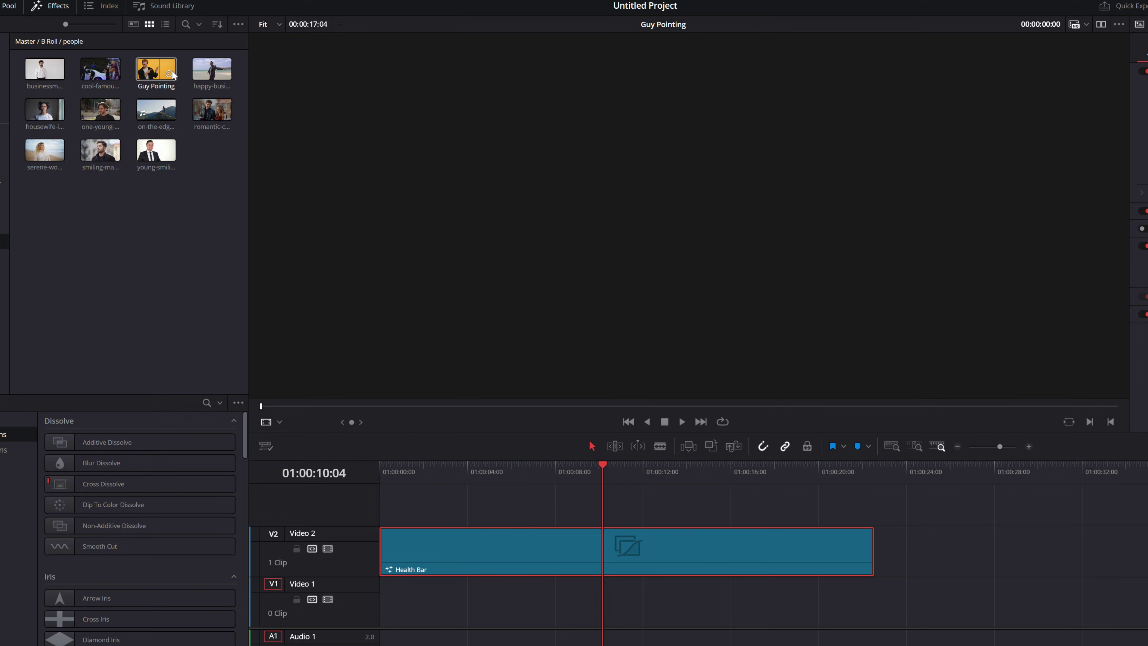
drag(173, 74, 505, 609)
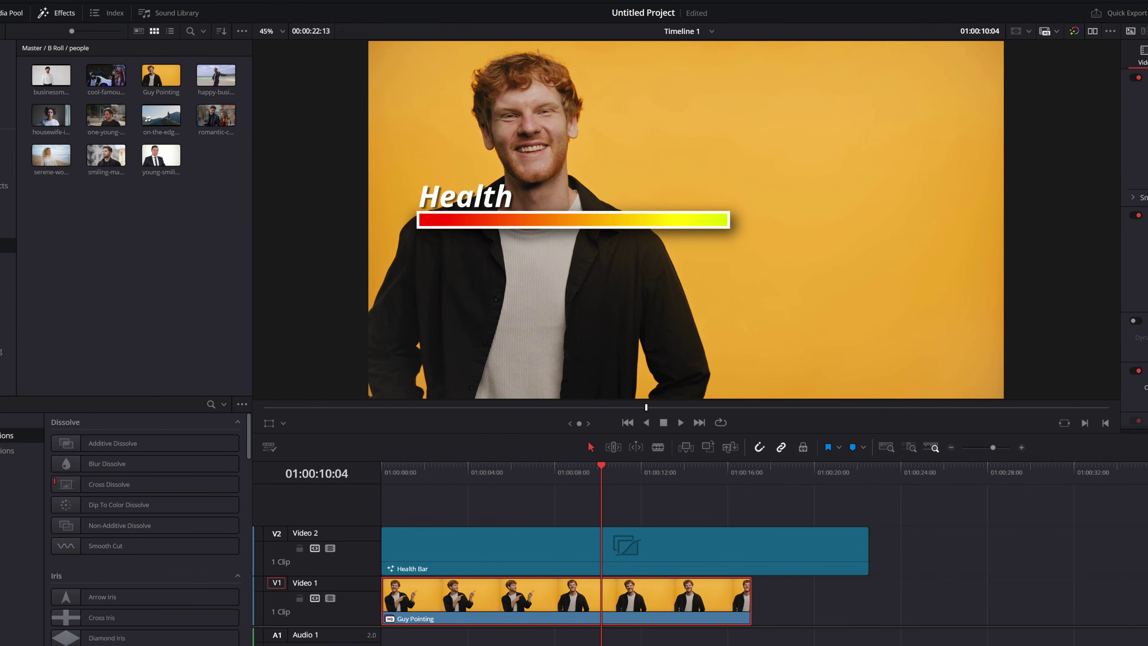
click(508, 554)
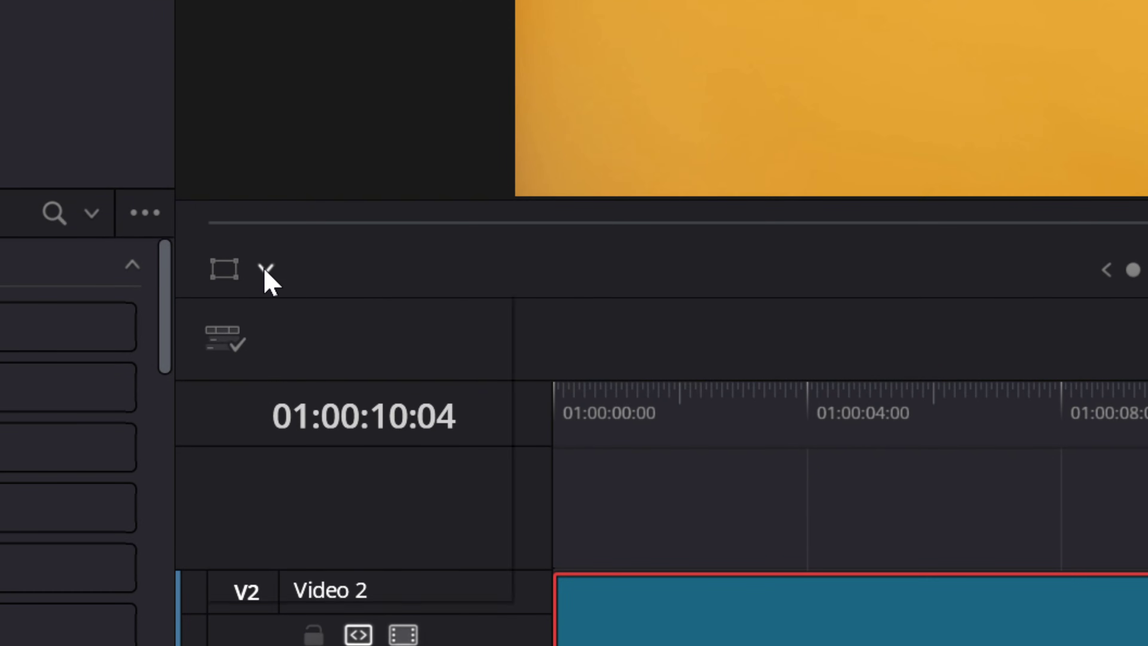
With the Transform overlay, move the health bar to the top-left corner and scale it up.
click(266, 270)
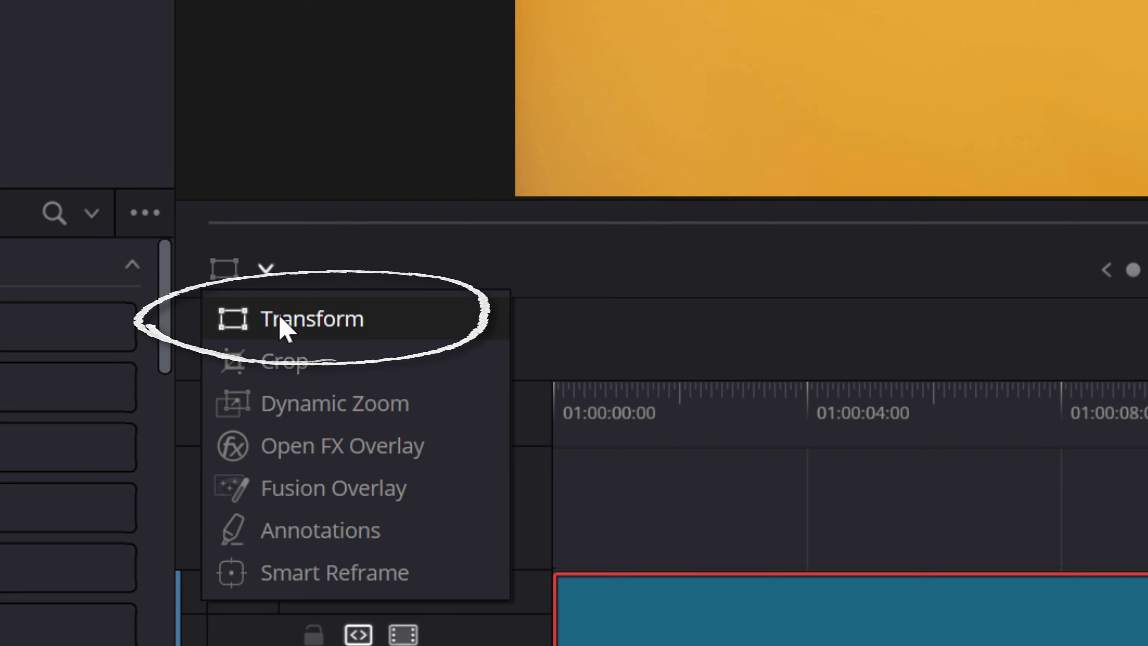
click(280, 318)
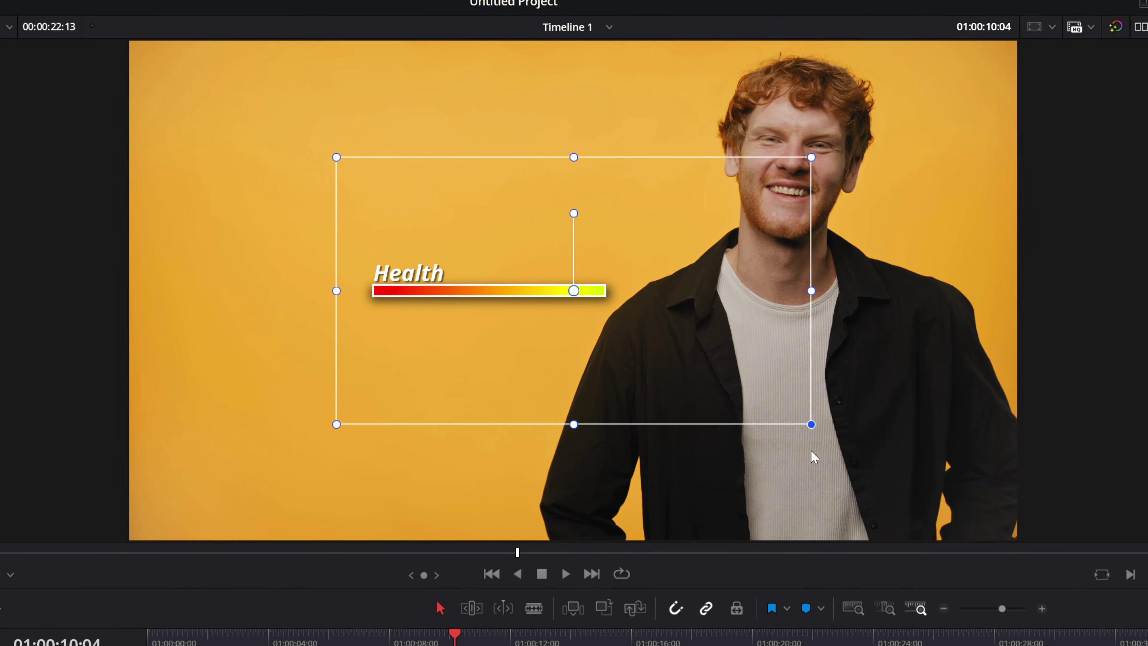
drag(683, 389, 476, 248)
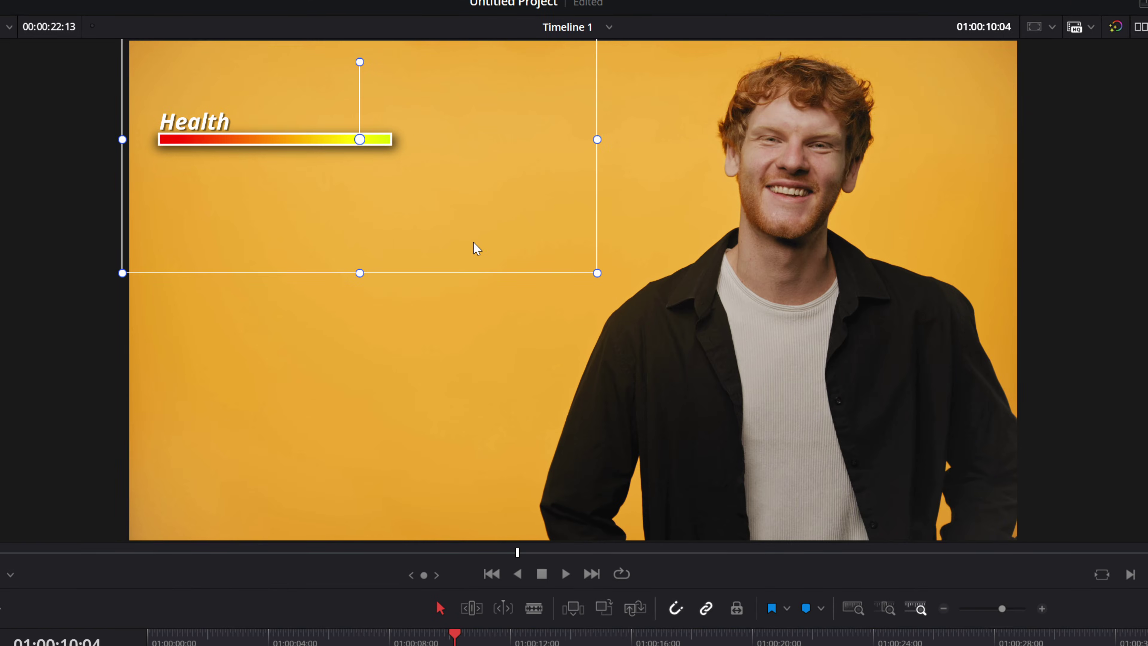
drag(596, 274, 712, 322)
mouse_move(530, 248)
mouse_down()
mouse_move(610, 237)
mouse_move(604, 221)
mouse_up()
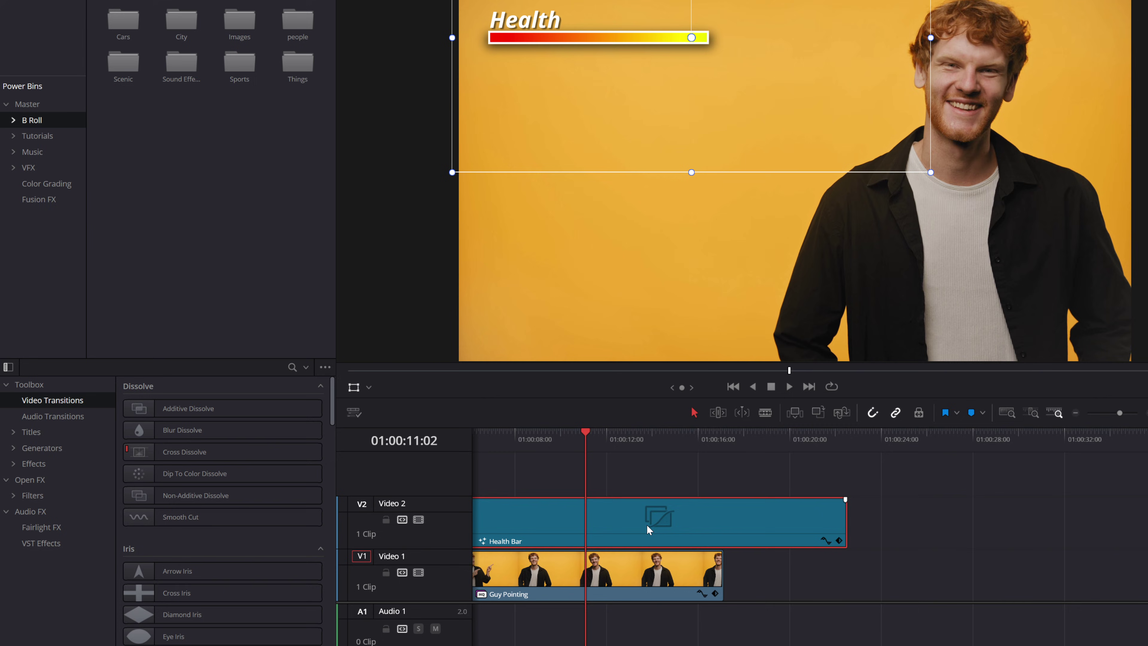
Copy the Health Bar clip into the Master bin and convert it into Compound Clip 1.
mouse_move(659, 530)
mouse_down()
mouse_move(60, 254)
mouse_move(28, 104)
mouse_up()
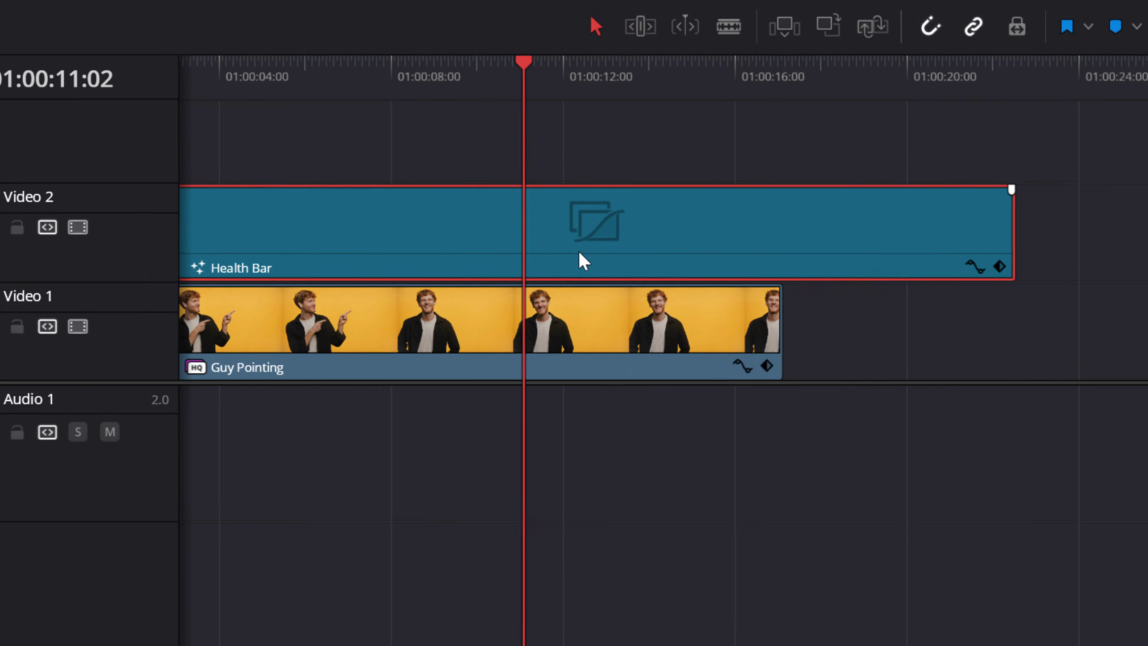
right_click(686, 532)
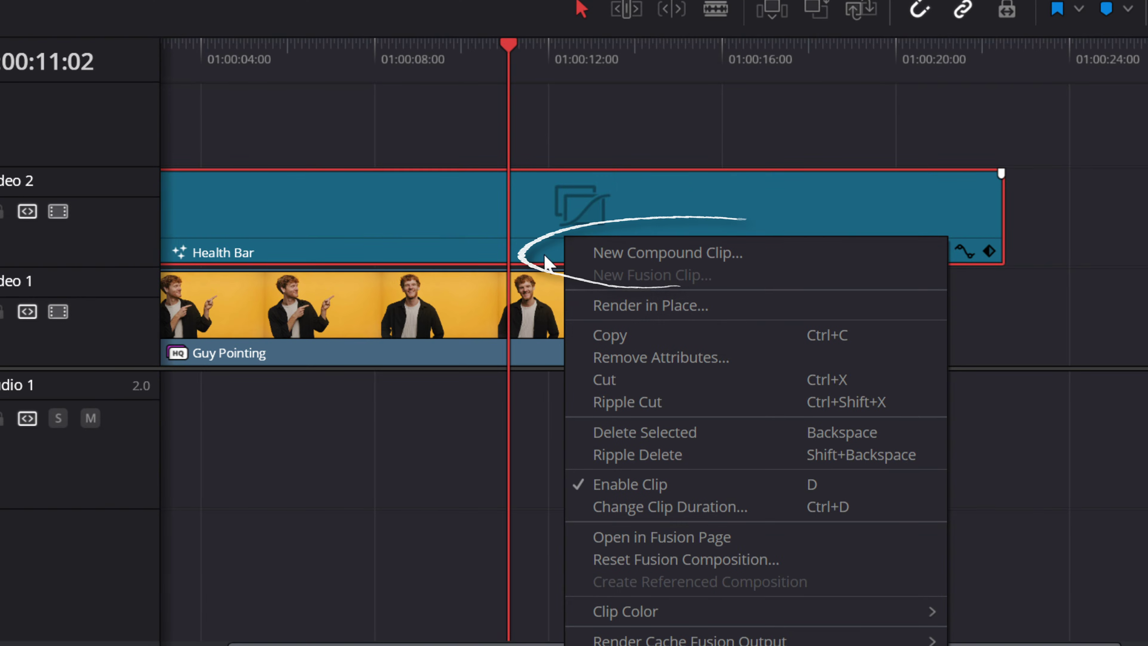
click(694, 260)
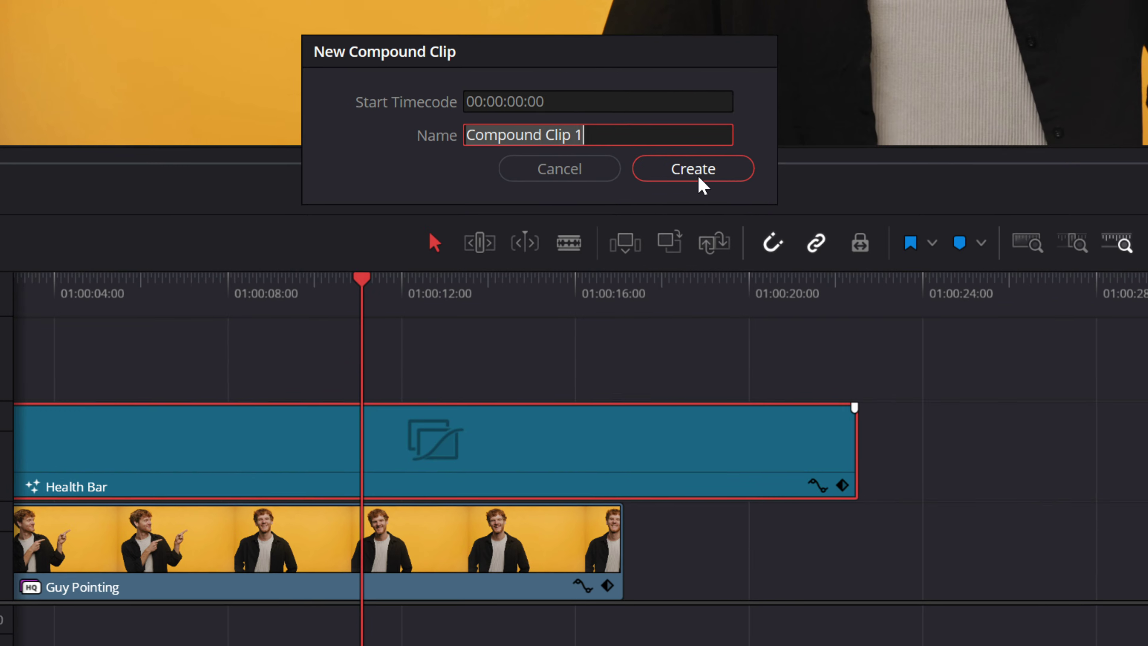
click(695, 181)
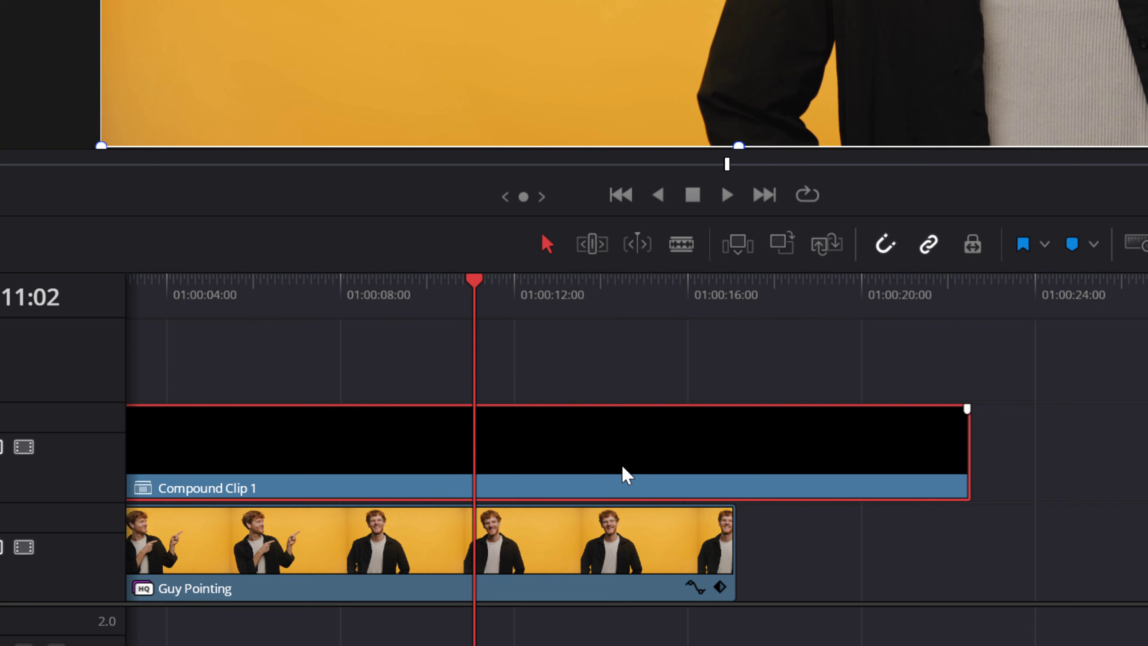
Retime Compound Clip 1 to about 404% by shortening it, then play it from the start.
right_click(589, 457)
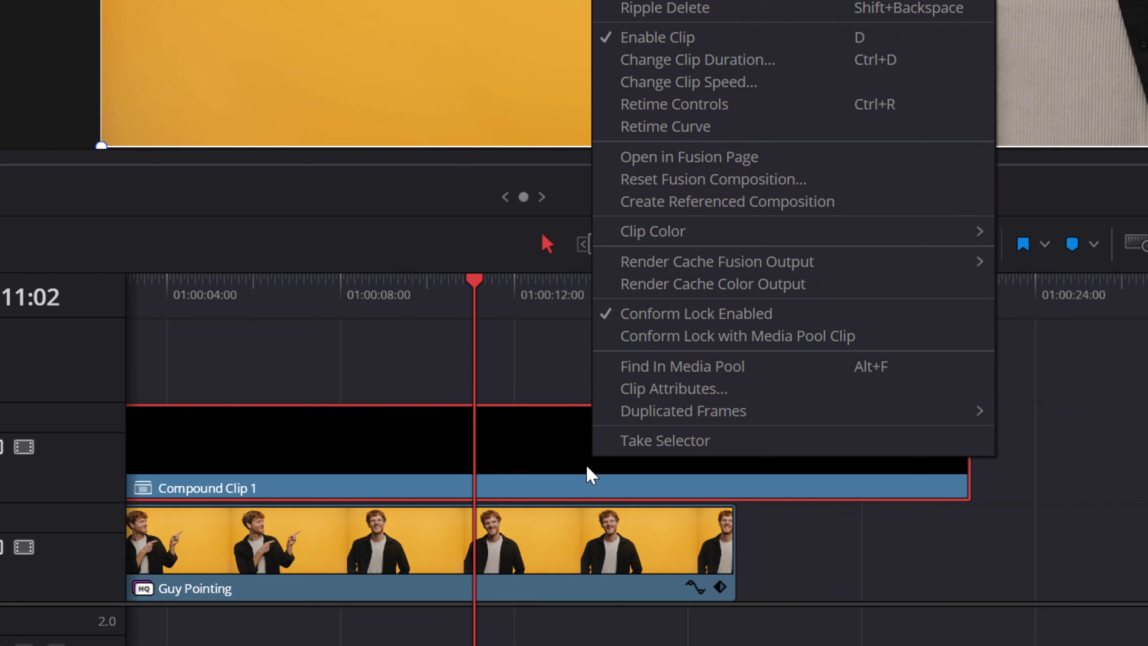
click(707, 100)
drag(967, 396, 1050, 410)
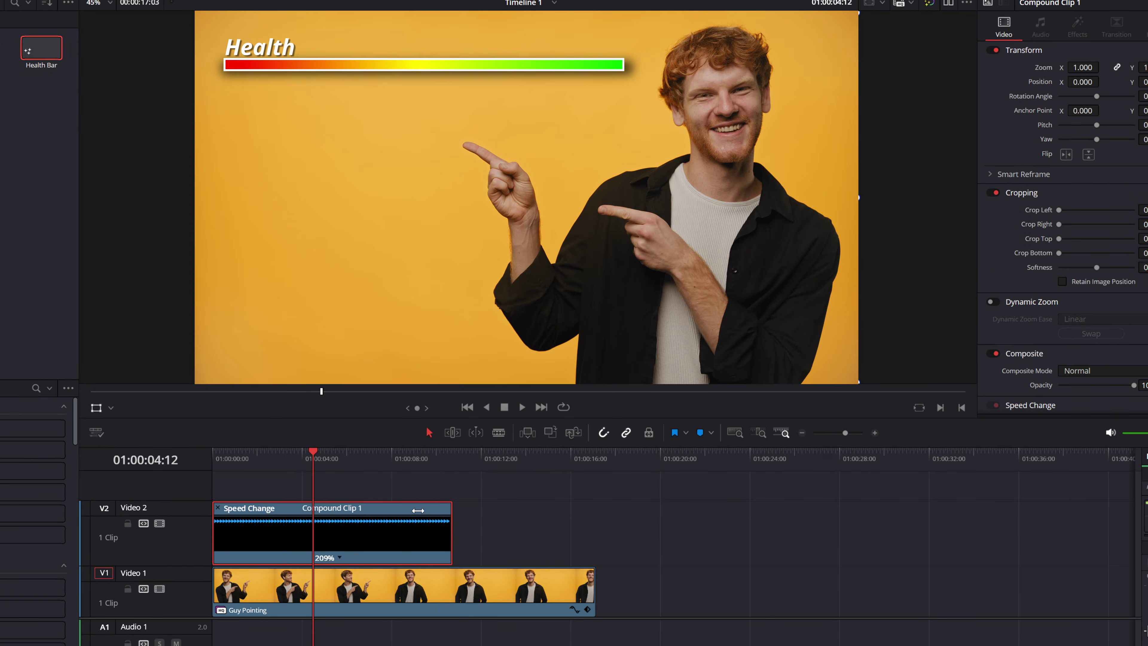
drag(452, 510, 333, 511)
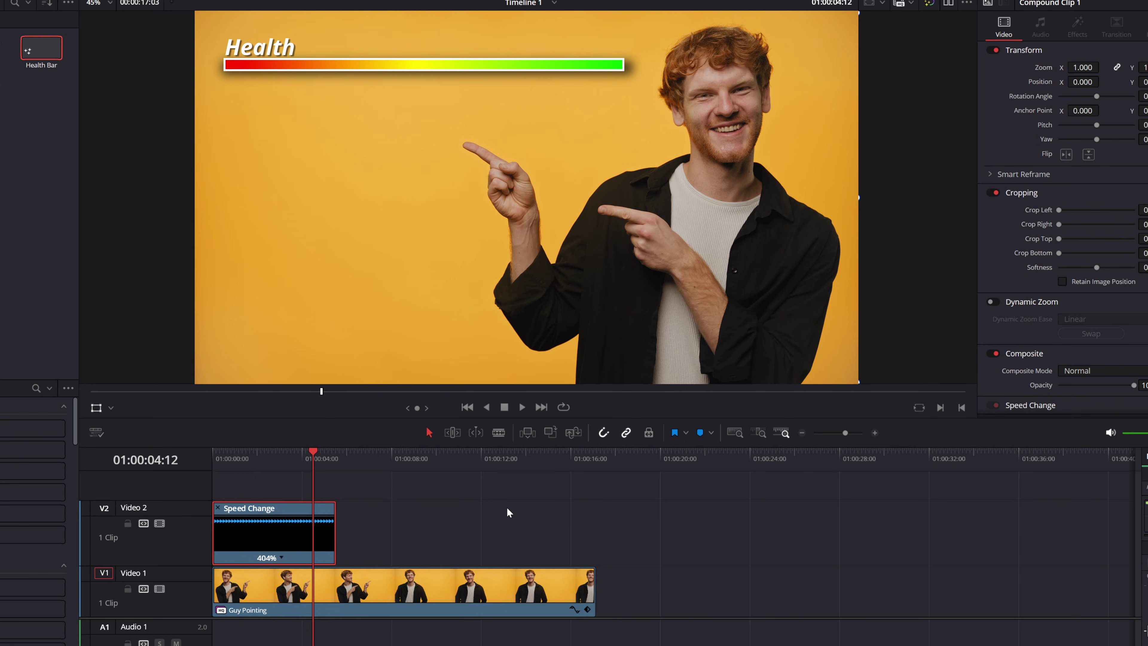
key(Home)
key(space)
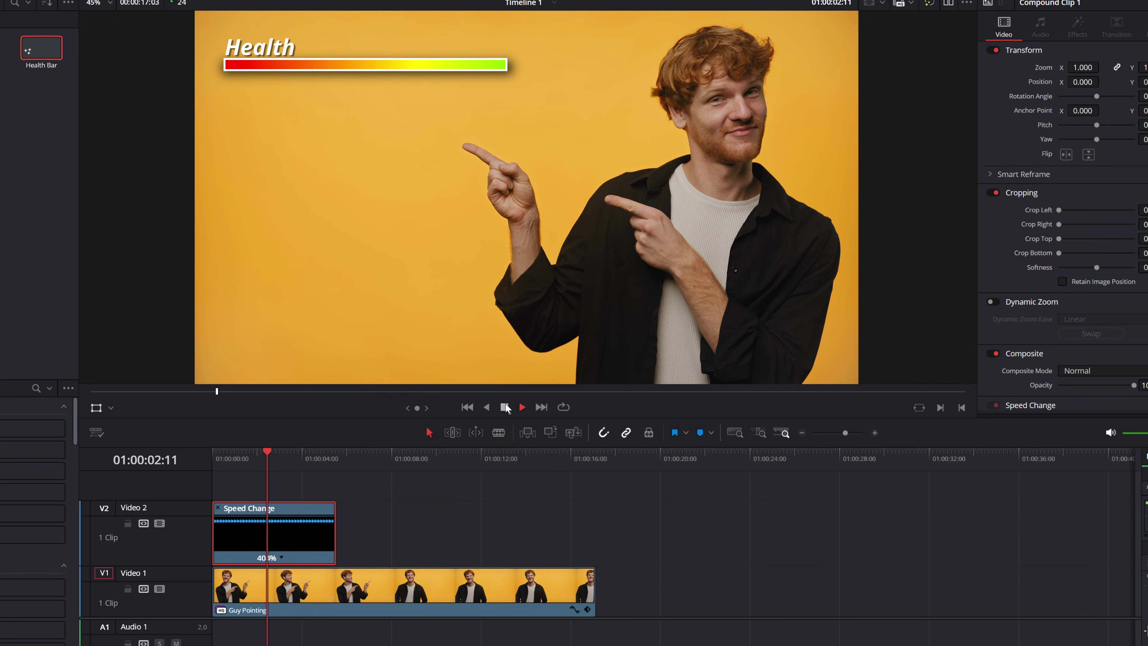
click(502, 407)
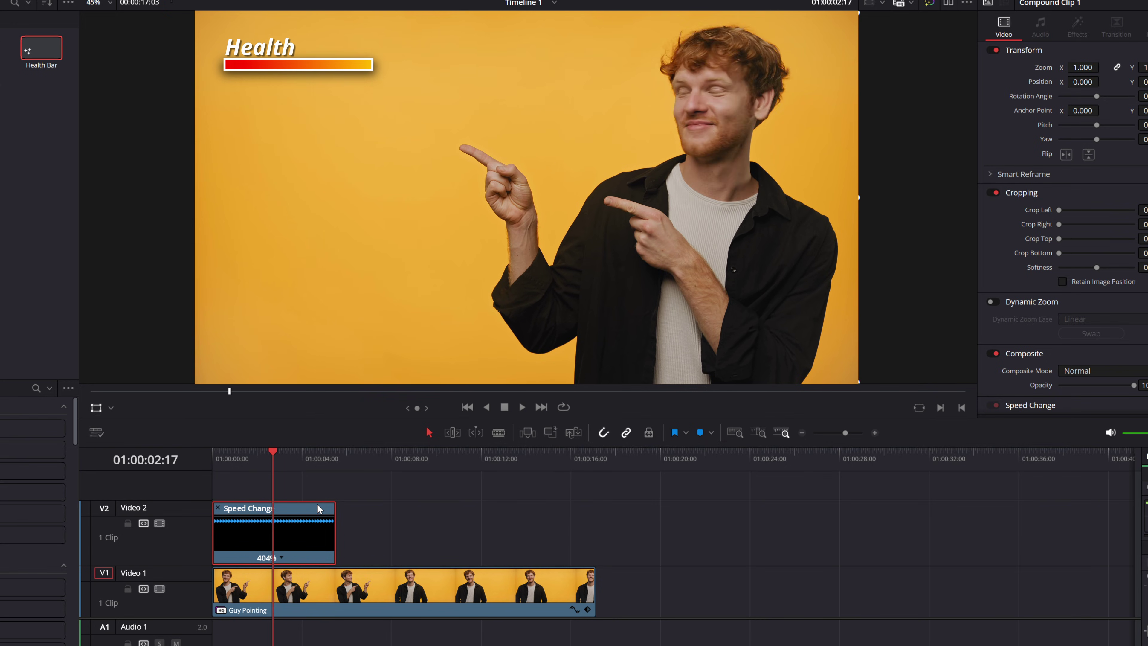